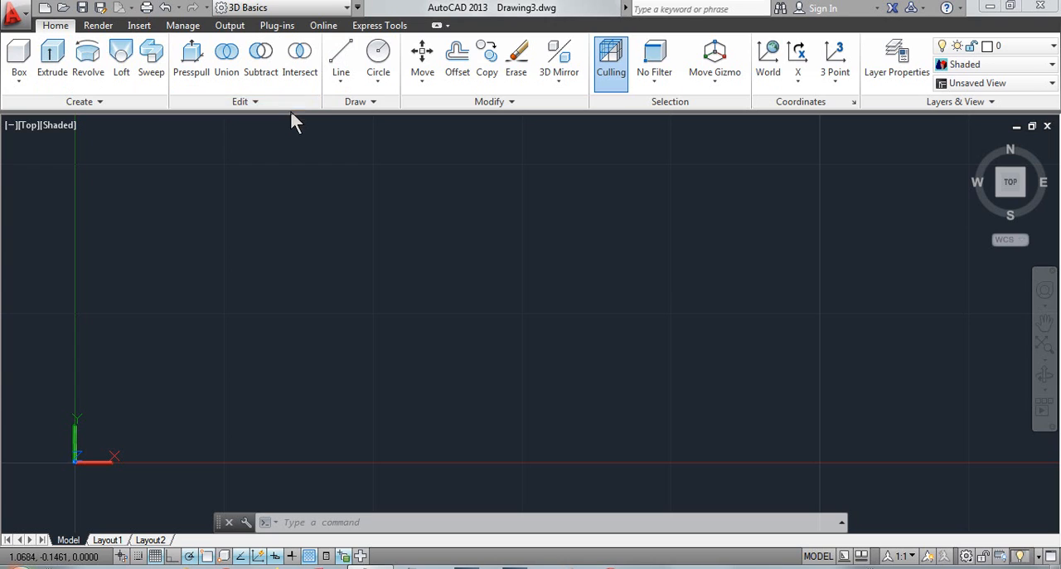
Draw a vertical line above the X axis and well to the right of the Y axis
left_click(351, 68)
left_click(290, 299)
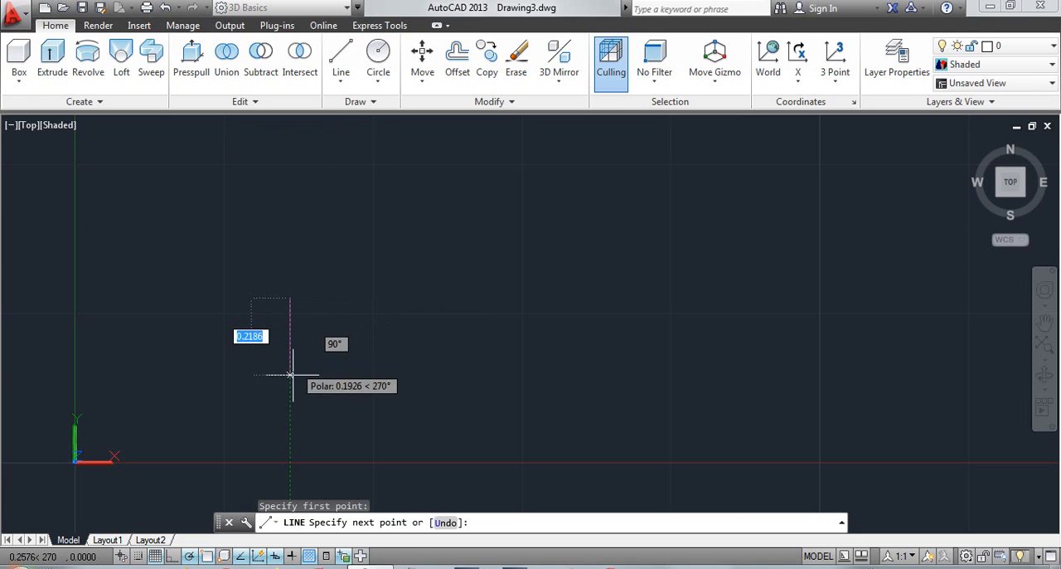
left_click(290, 401)
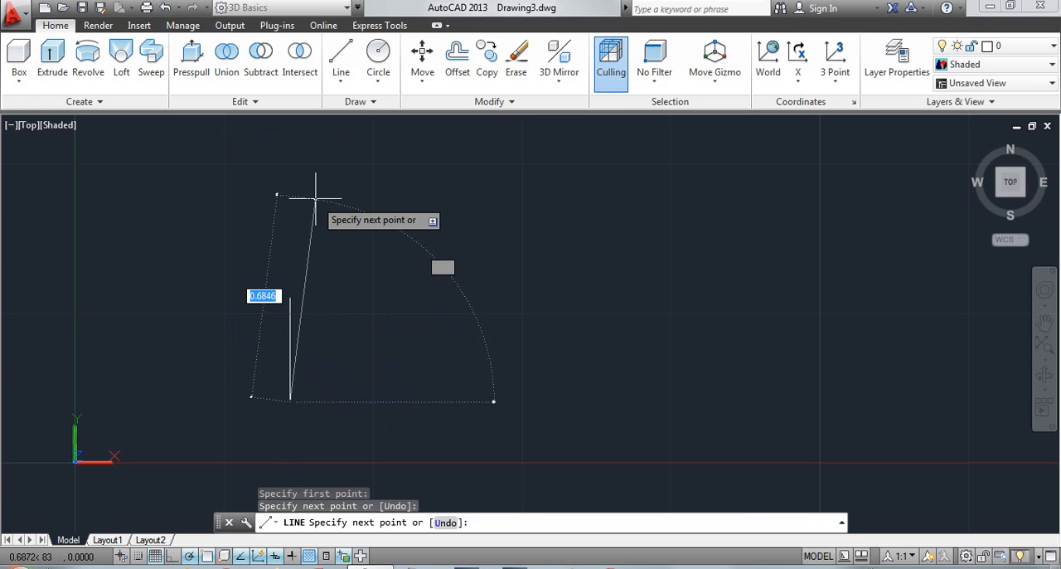
key("Escape")
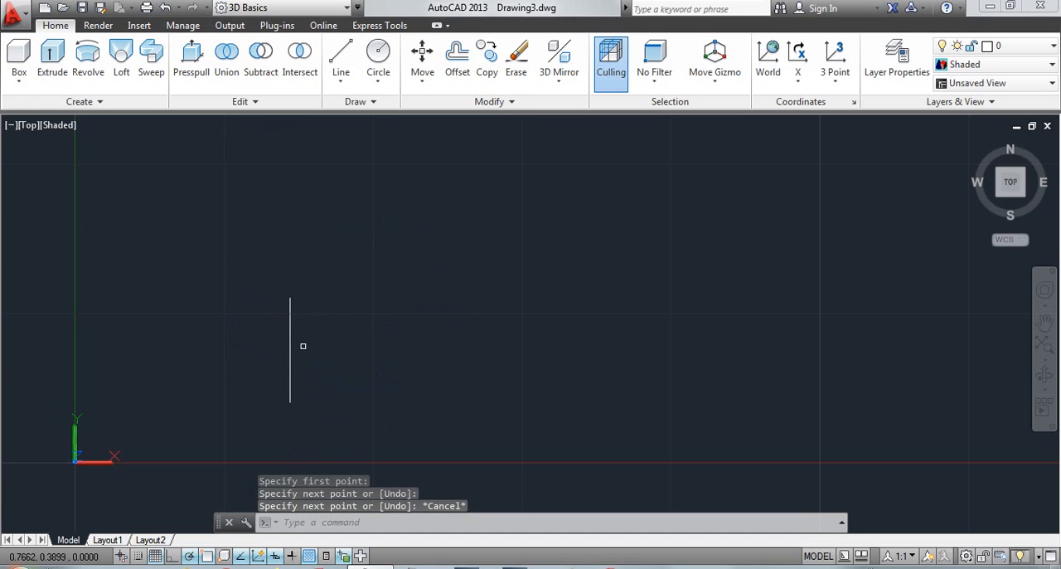
Draw a small circle between the Y axis and the vertical line, clear of both
left_click(378, 53)
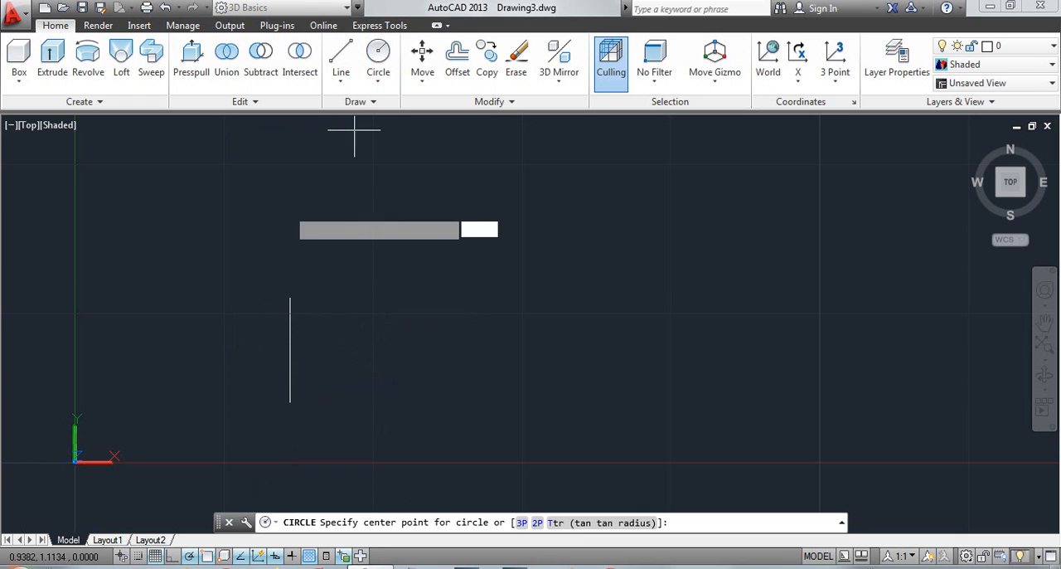
left_click(216, 349)
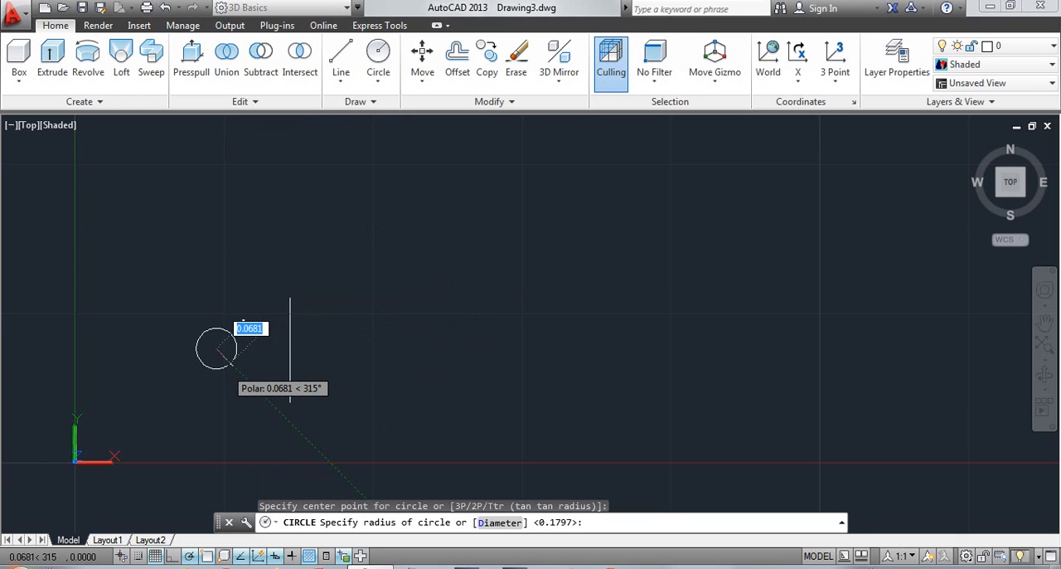
left_click(235, 332)
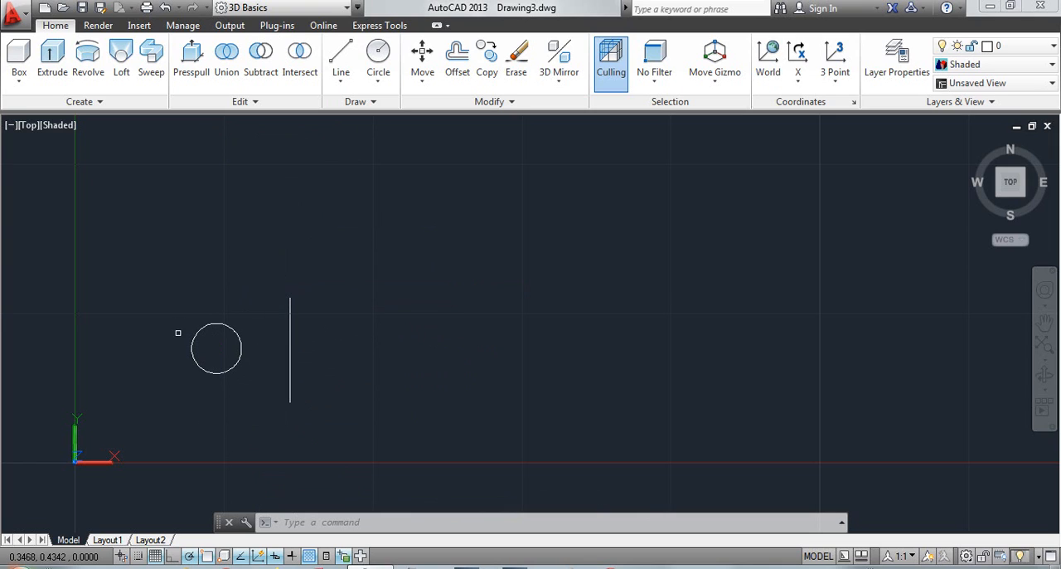
left_click(235, 365)
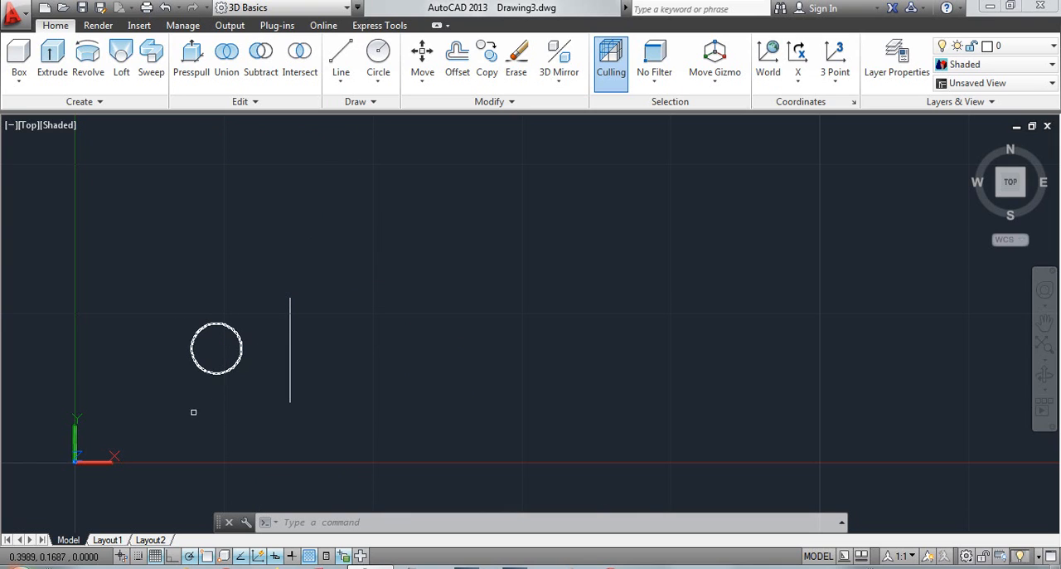
key("Escape")
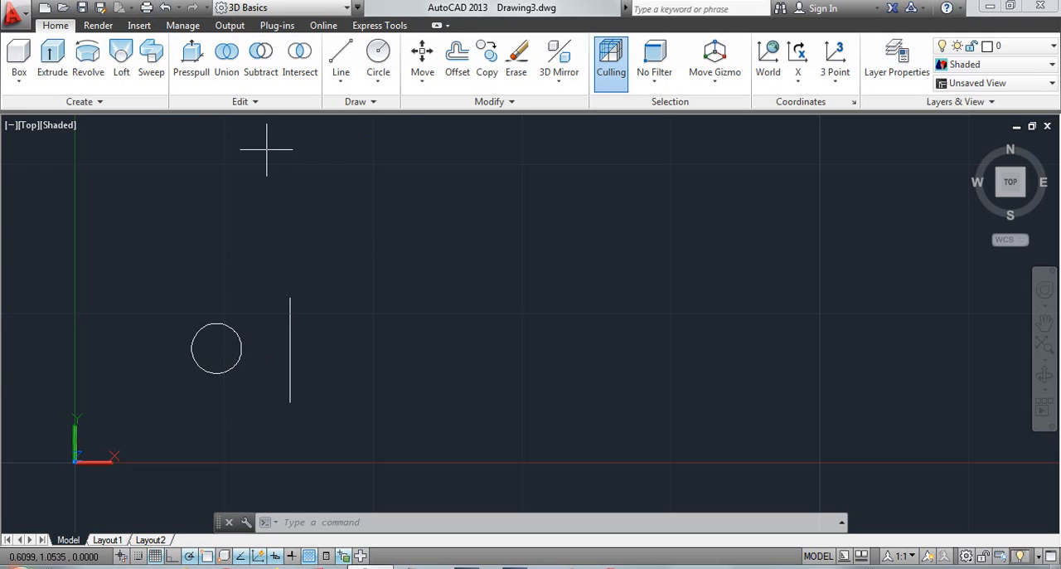
left_click(93, 75)
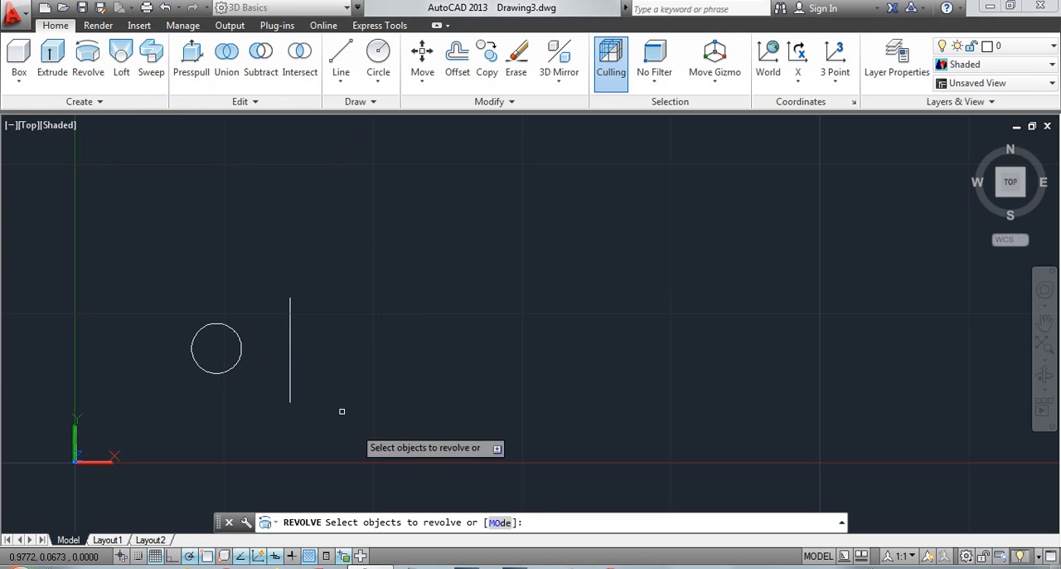
left_click(499, 528)
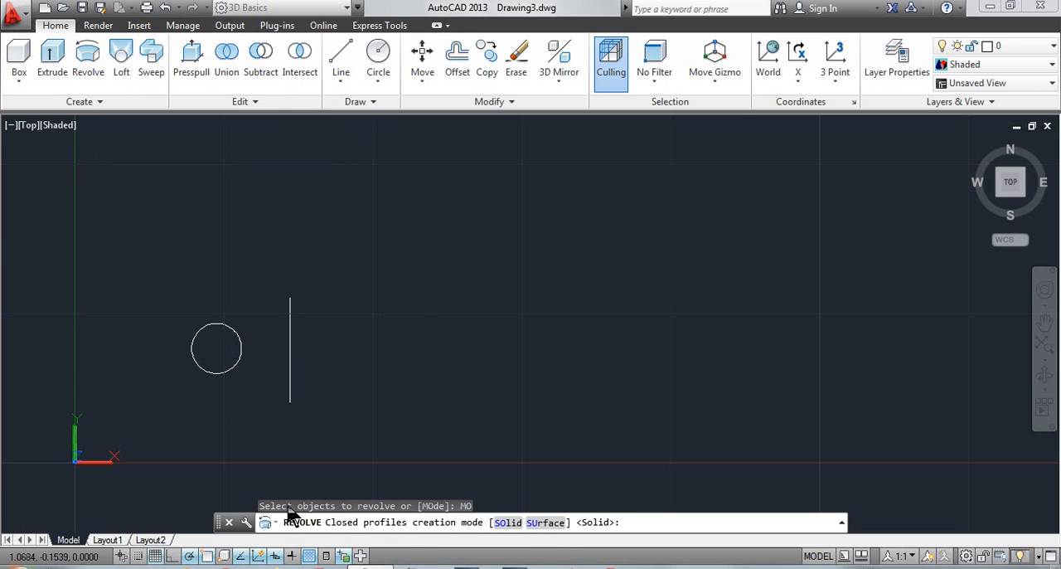
left_click(265, 522)
key("Escape")
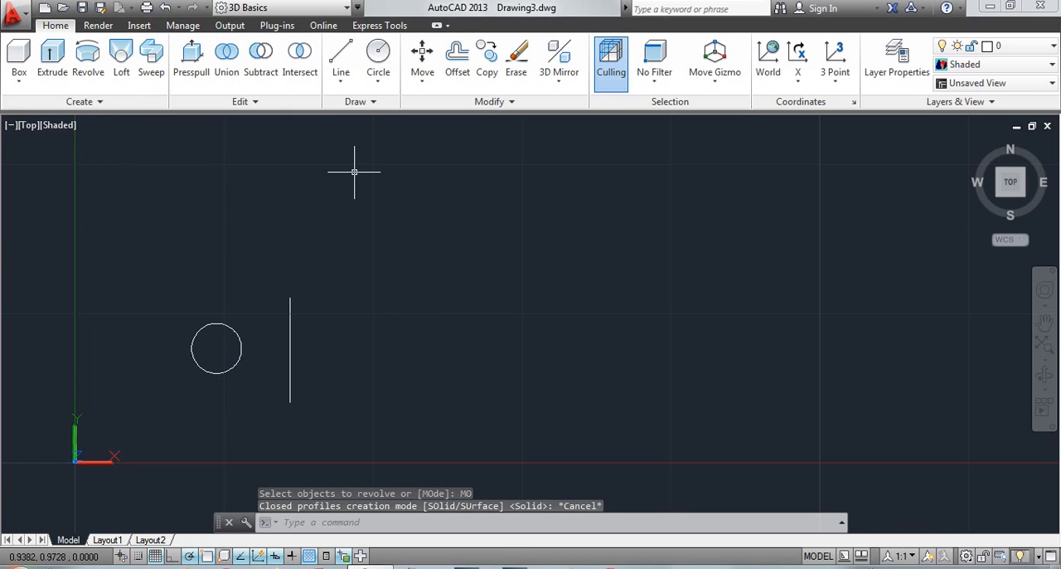
Revolve the circle 360° around the vertical line as the axis object, and view the solid ring from a tilted angle and from the top
left_click(83, 70)
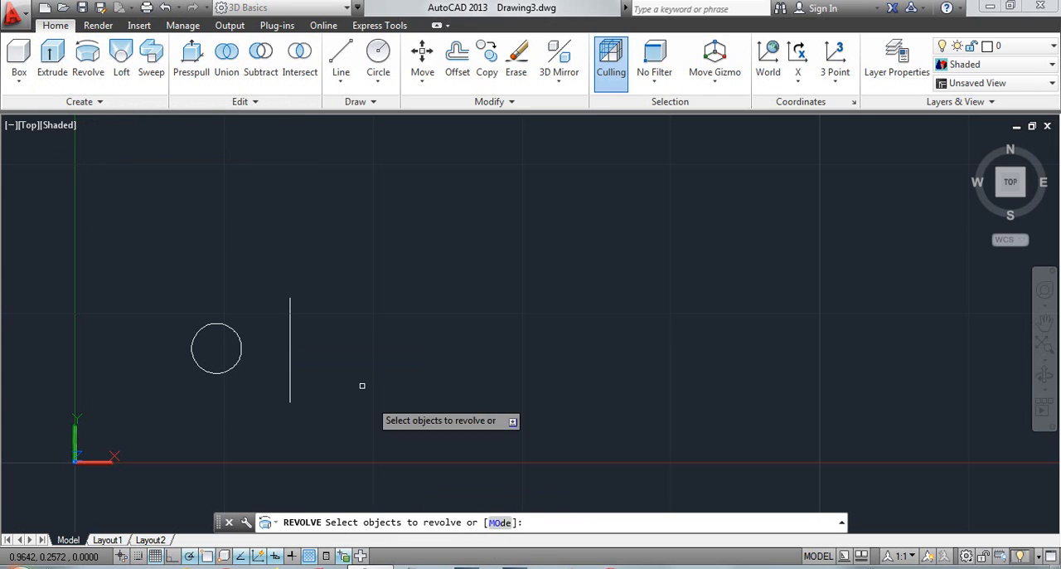
left_click(232, 327)
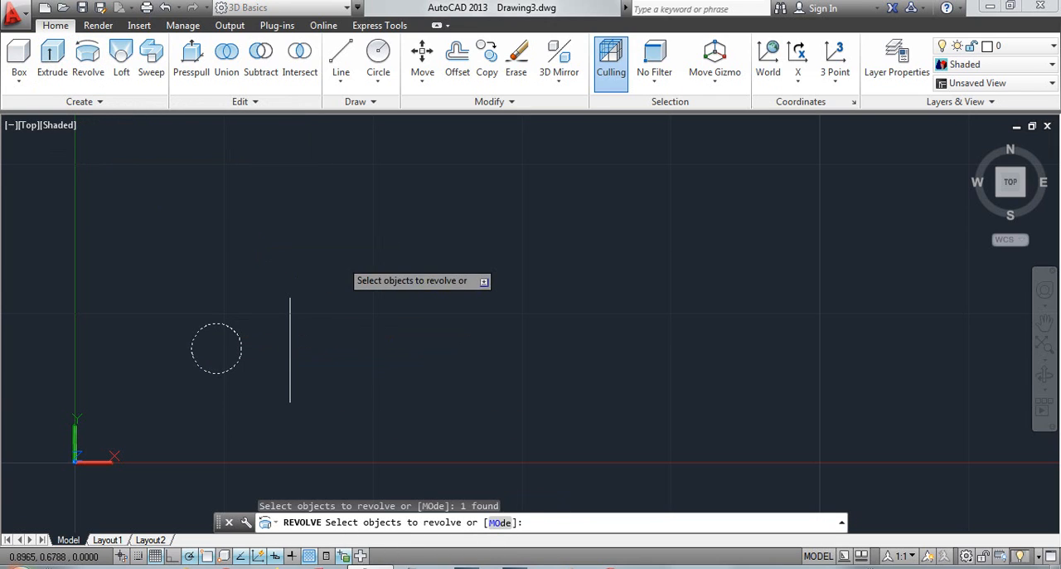
right_click(421, 301)
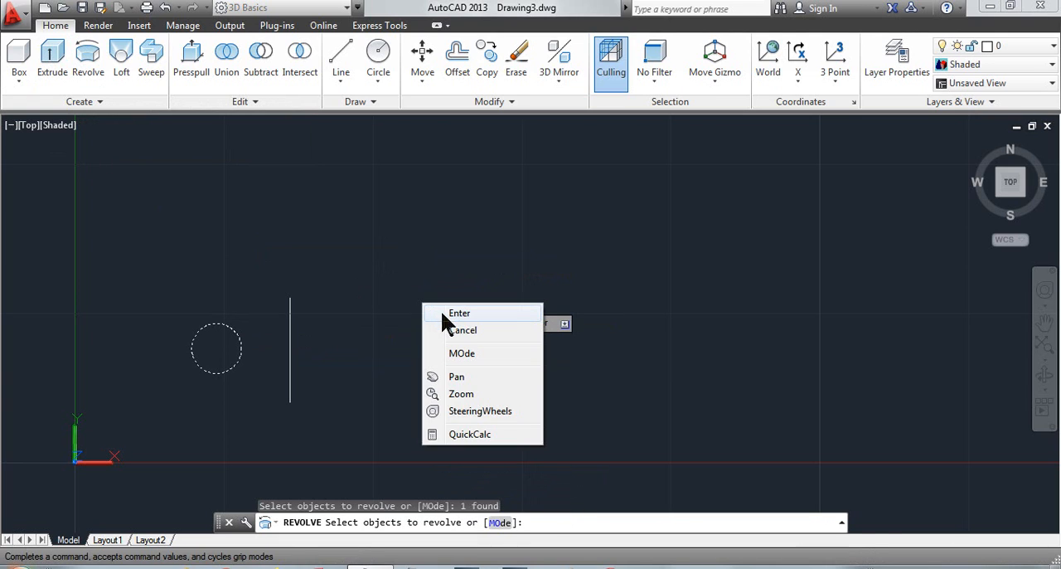
left_click(440, 309)
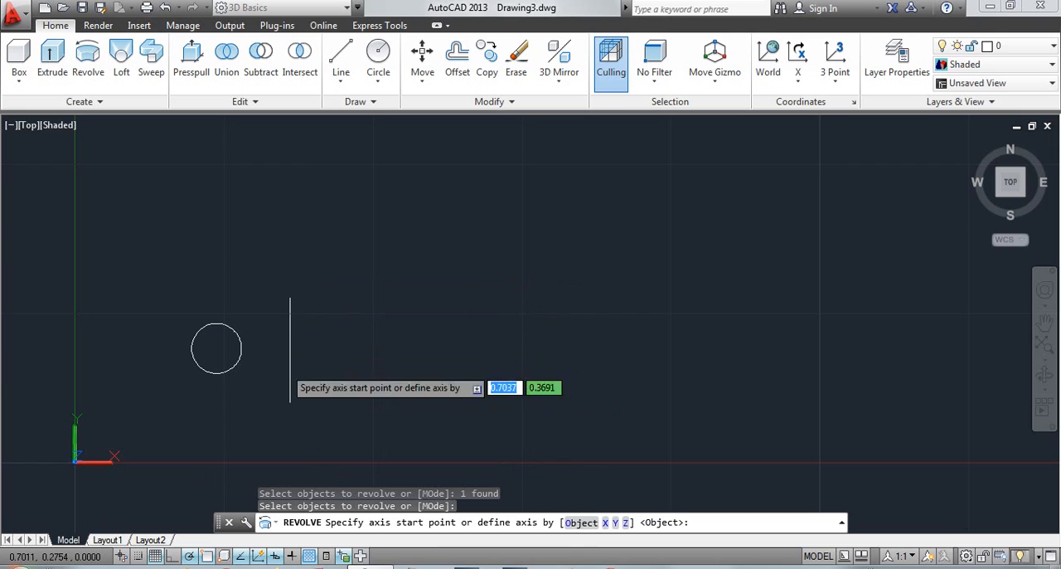
left_click(581, 522)
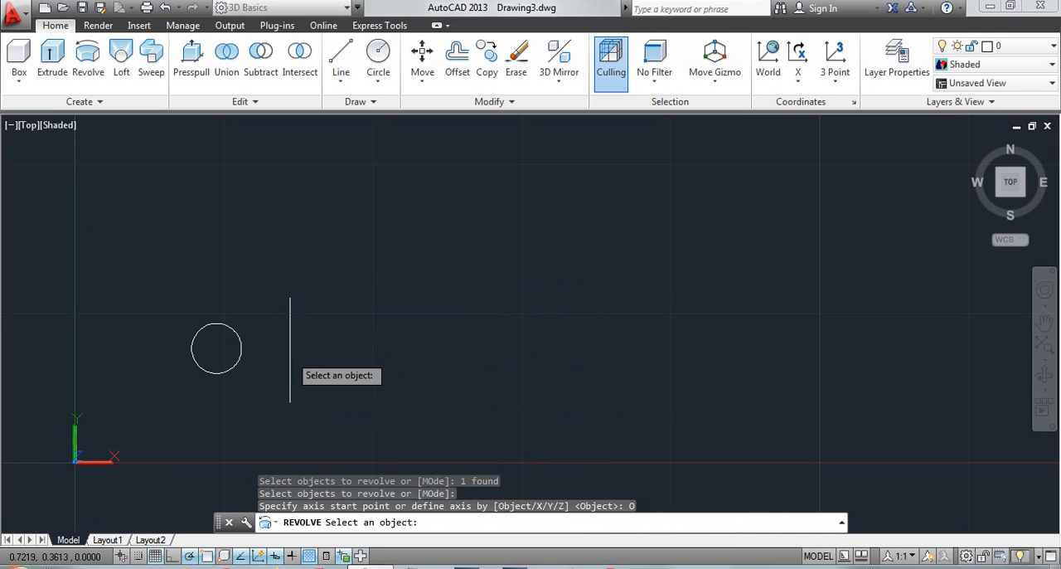
left_click(290, 365)
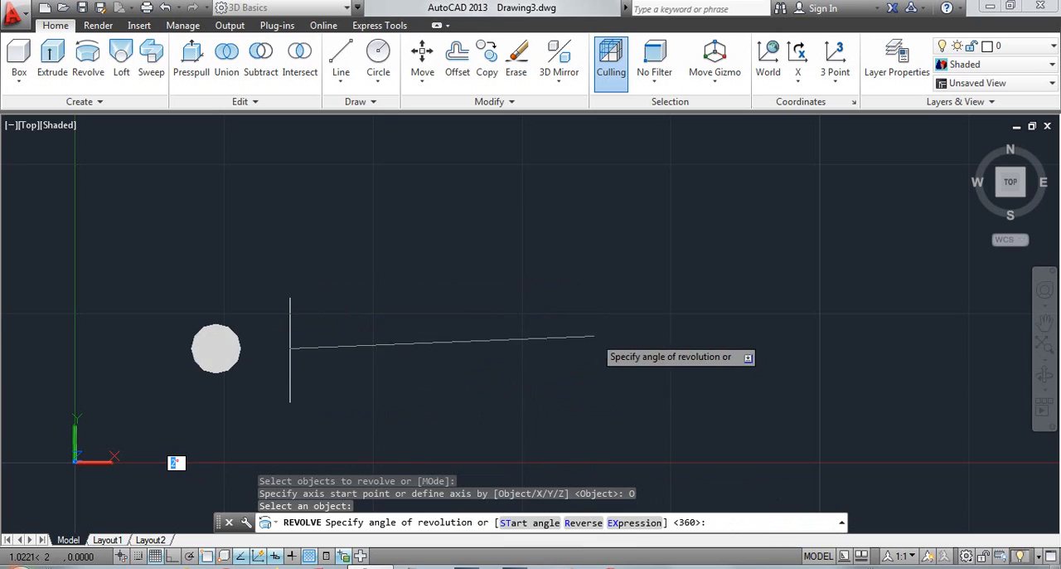
right_click(595, 335)
left_click(630, 347)
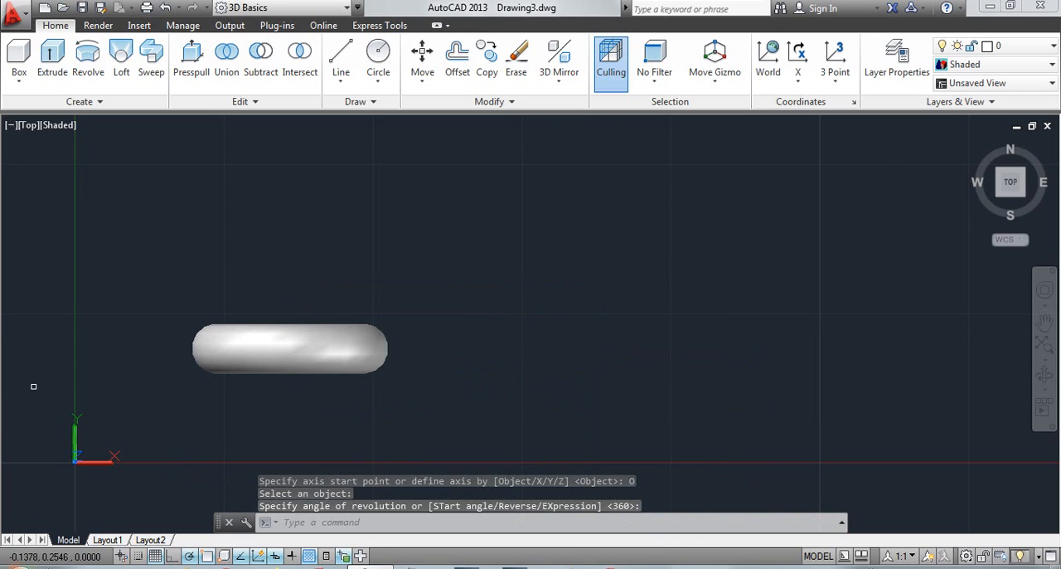
mouse_move(1017, 186)
left_mouse_down()
mouse_move(1005, 519)
mouse_move(1003, 141)
mouse_move(1008, 236)
mouse_move(1012, 200)
left_mouse_up()
left_click(1017, 197)
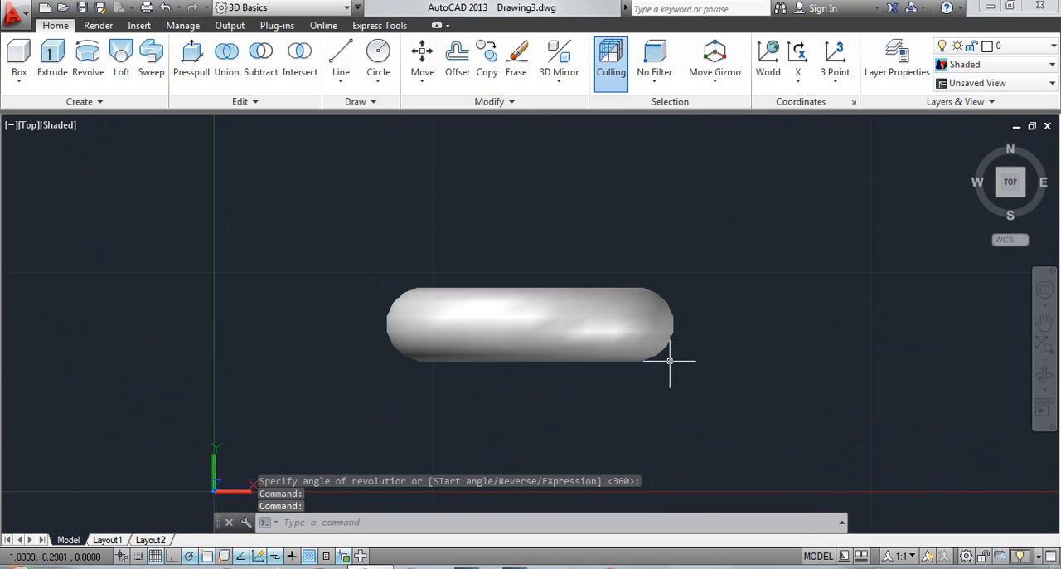
Undo the view changes, the revolve, the circle and the vertical line
key("ctrl+z")
key("ctrl+z")
key("ctrl+z")
key("ctrl+z")
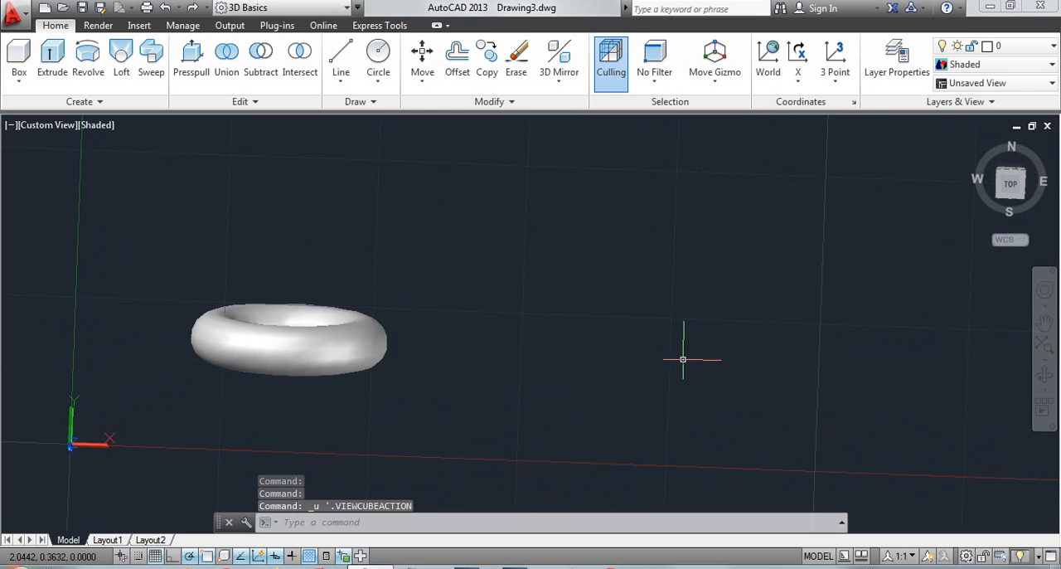
key("ctrl+z")
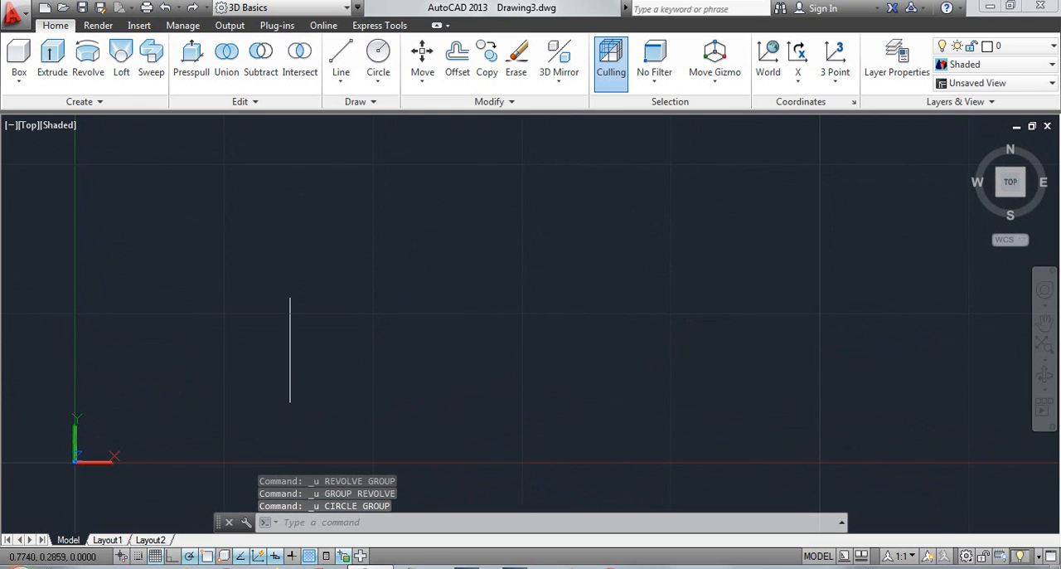
key("ctrl+z")
Draw a small circle just to the left of the Y axis, resting on the X axis
middle_click_drag(227, 377, 653, 255)
scroll(489, 319, "up", 5)
middle_click_drag(588, 370, 561, 339)
middle_click_drag(567, 375, 524, 347)
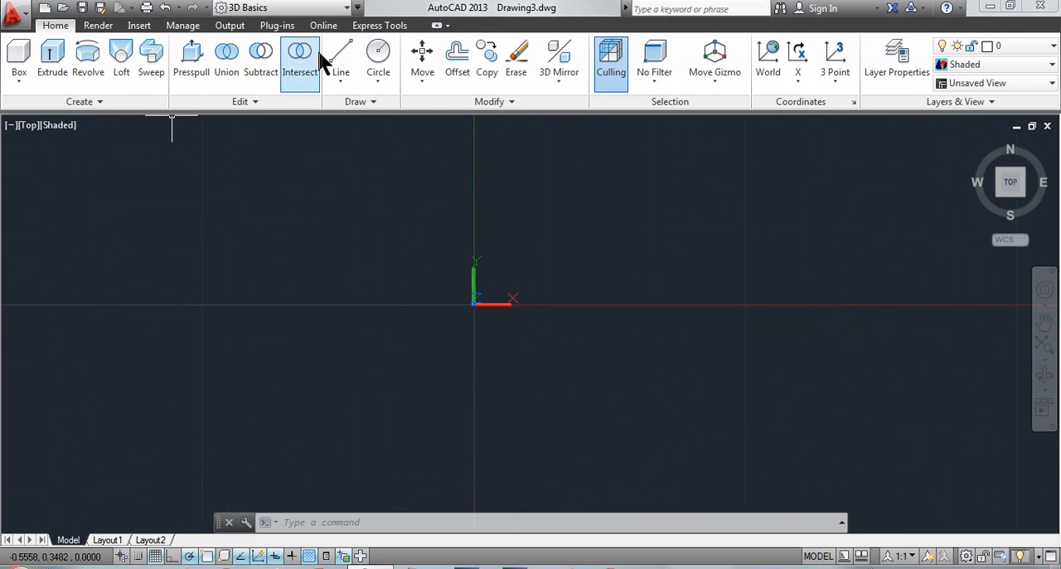
left_click(372, 65)
middle_click_drag(439, 279, 454, 291)
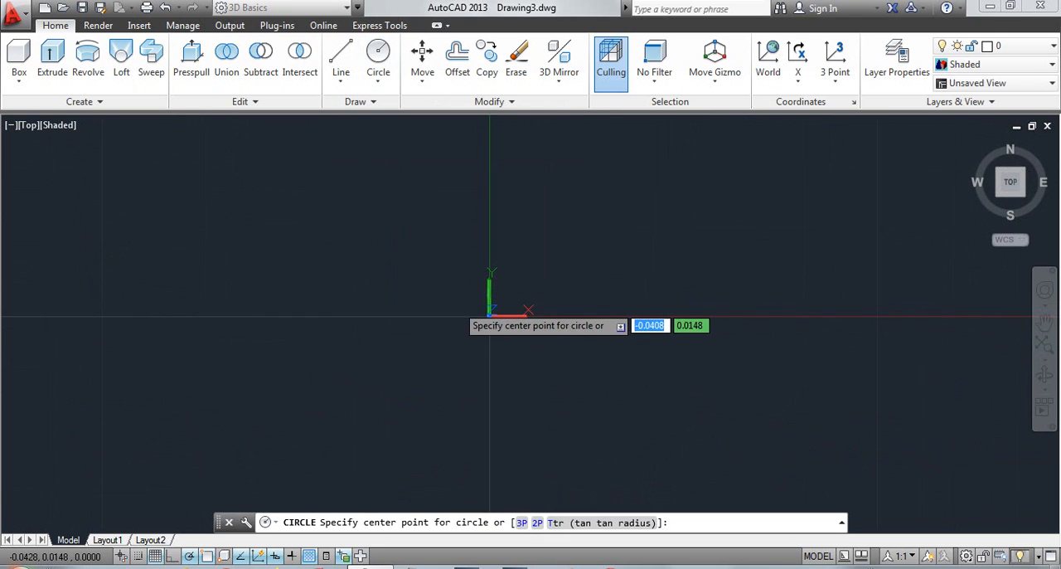
left_click(447, 296)
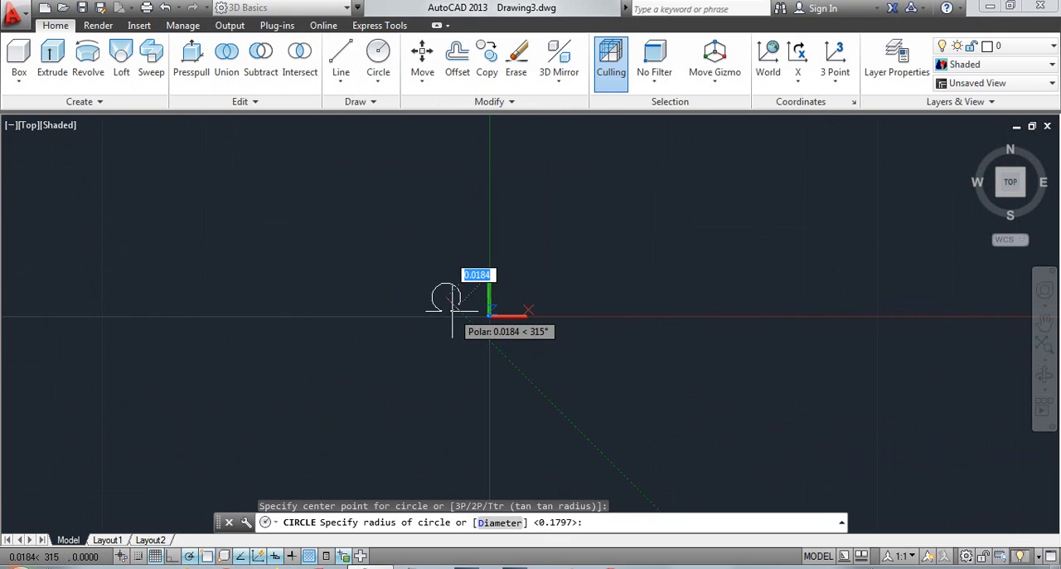
left_click(460, 311)
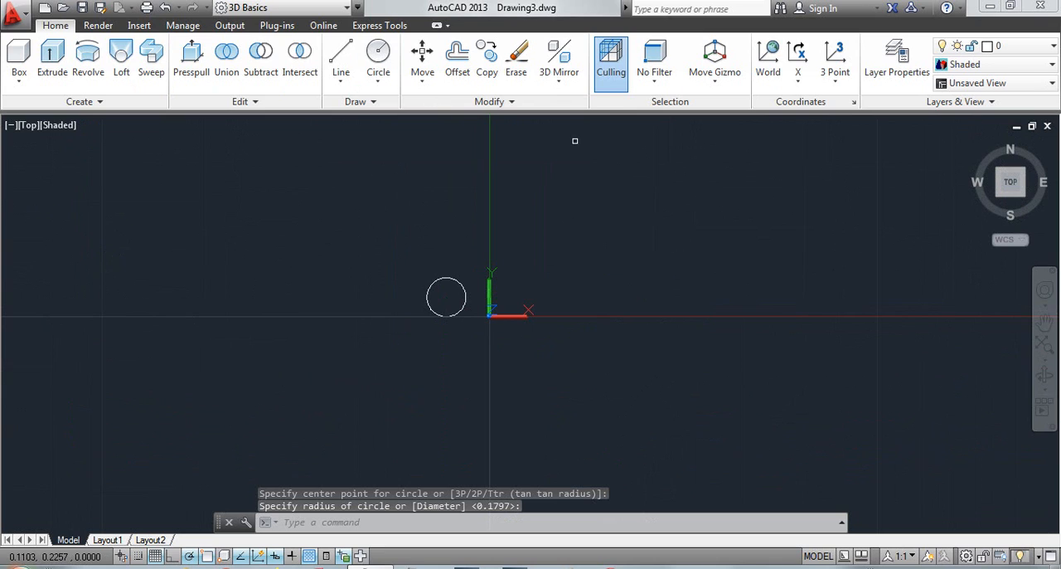
Revolve the circle 360° around the Y axis, and view the solid ring from a tilted angle and from the top
left_click(88, 62)
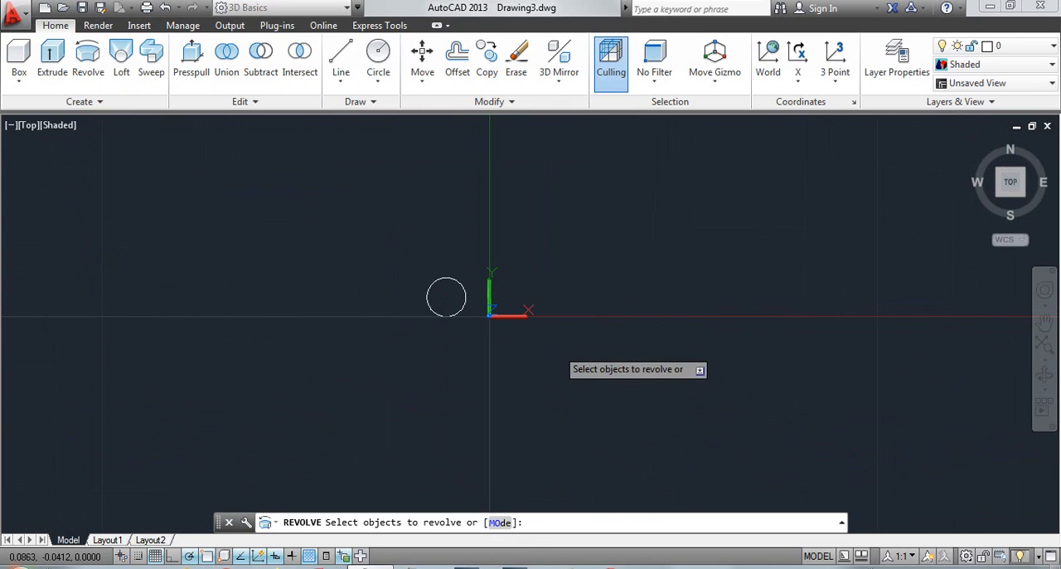
left_click(463, 289)
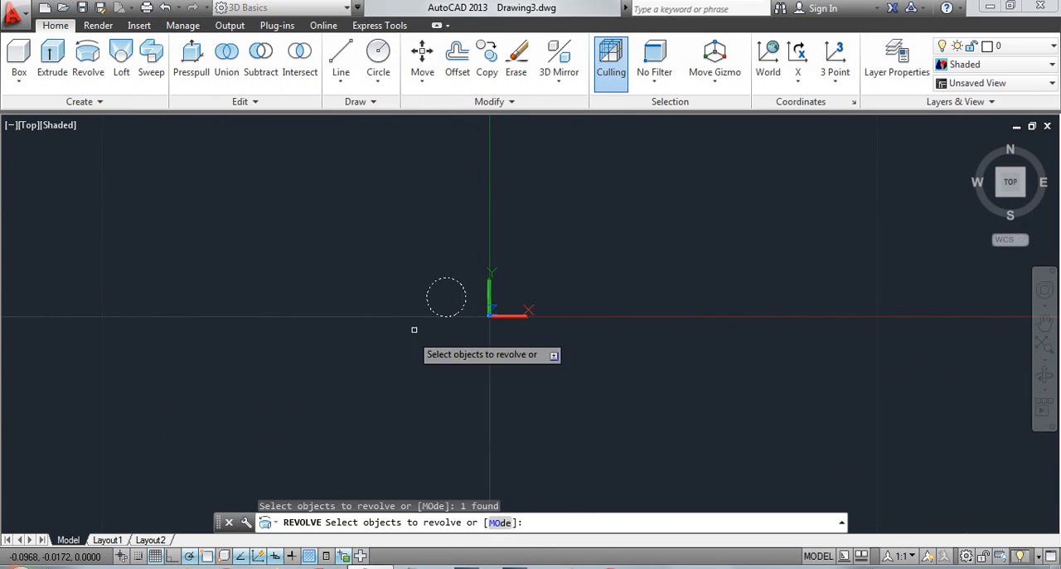
right_click(422, 362)
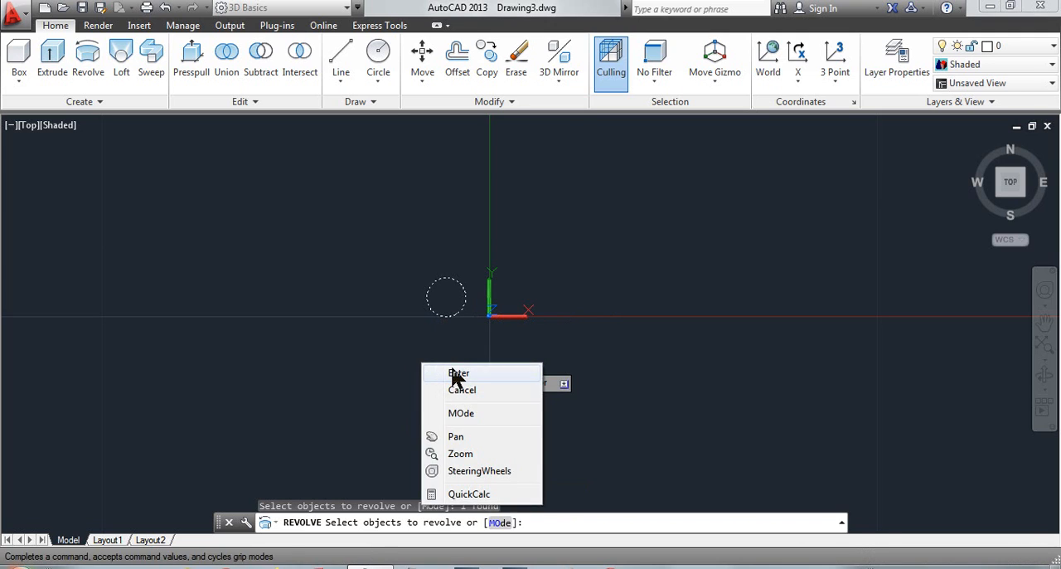
left_click(458, 374)
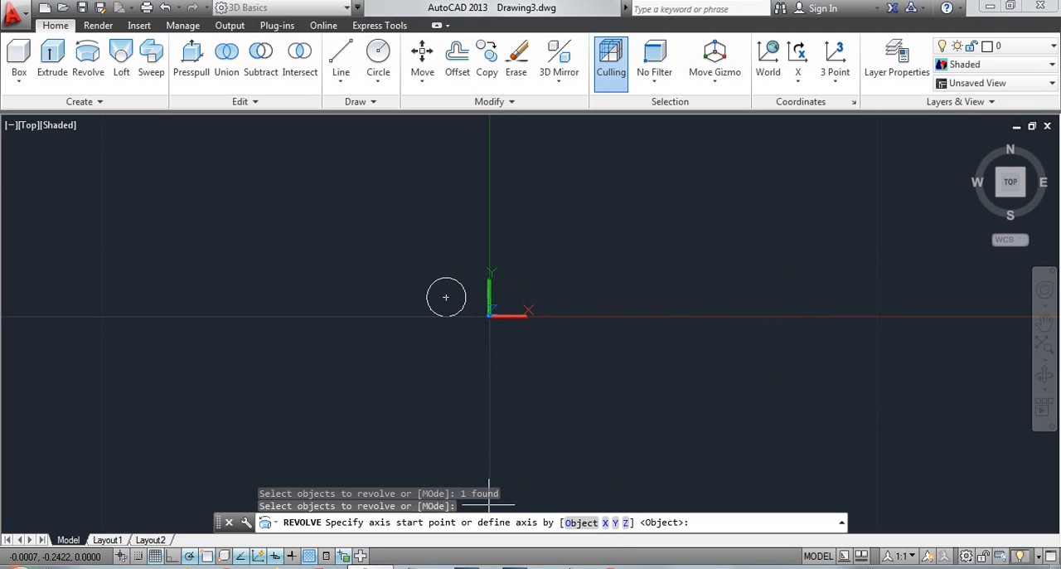
left_click(615, 524)
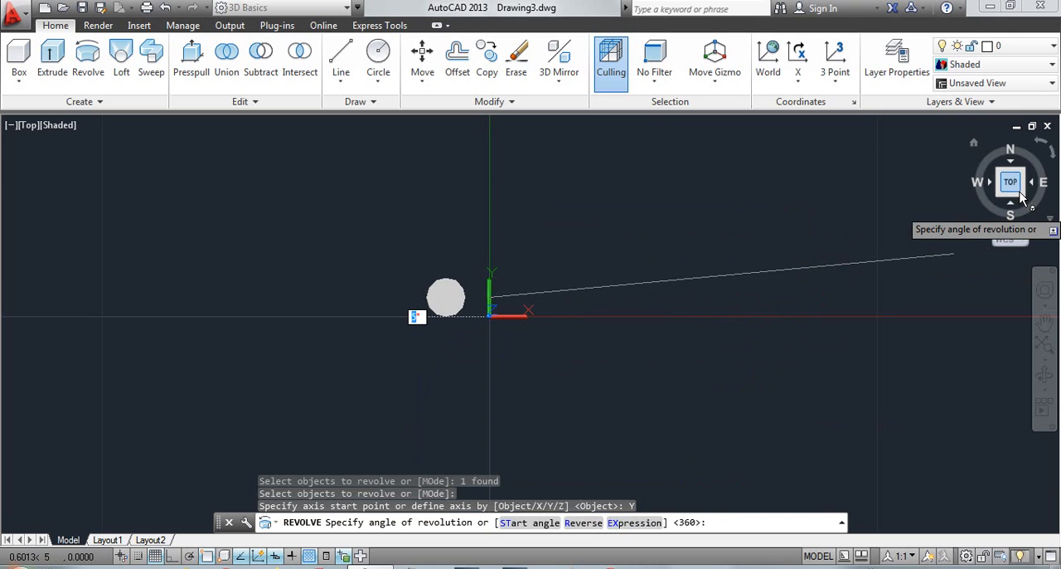
right_click(783, 332)
left_click(814, 343)
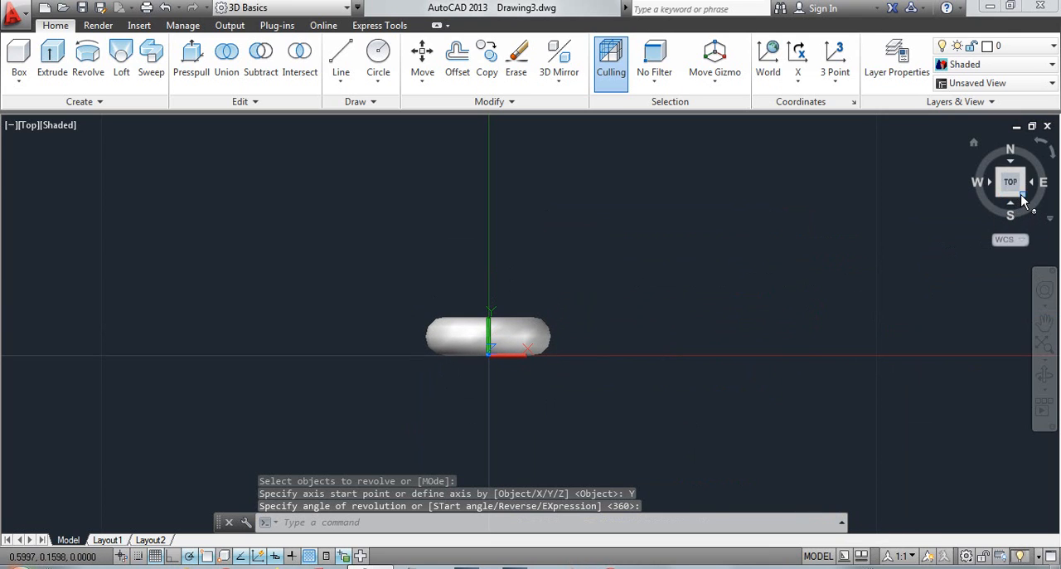
mouse_move(1019, 190)
left_mouse_down()
mouse_move(1008, 137)
mouse_move(1020, 261)
mouse_move(1008, 244)
mouse_move(1013, 205)
left_mouse_up()
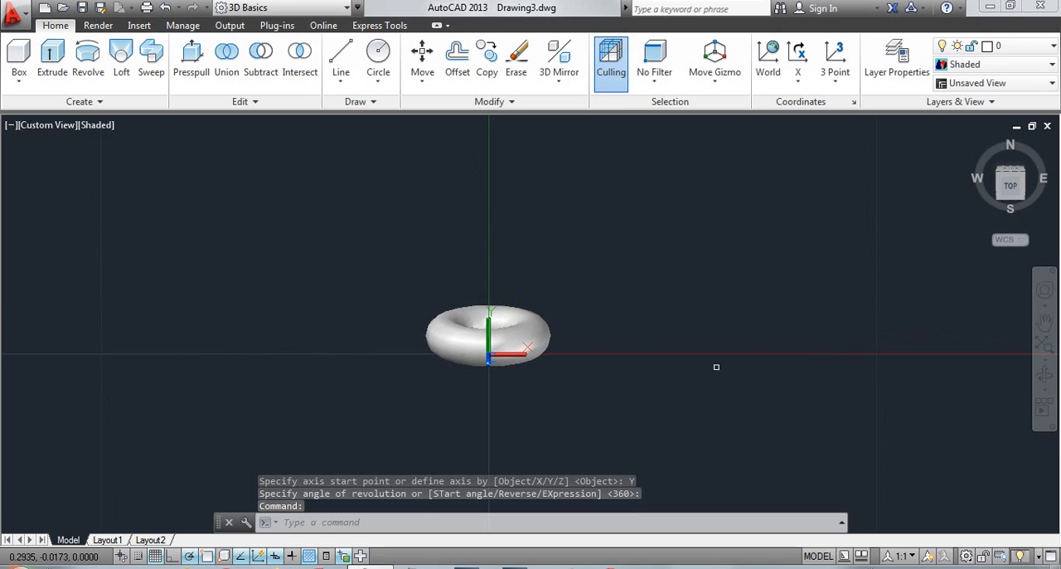
left_click(1010, 186)
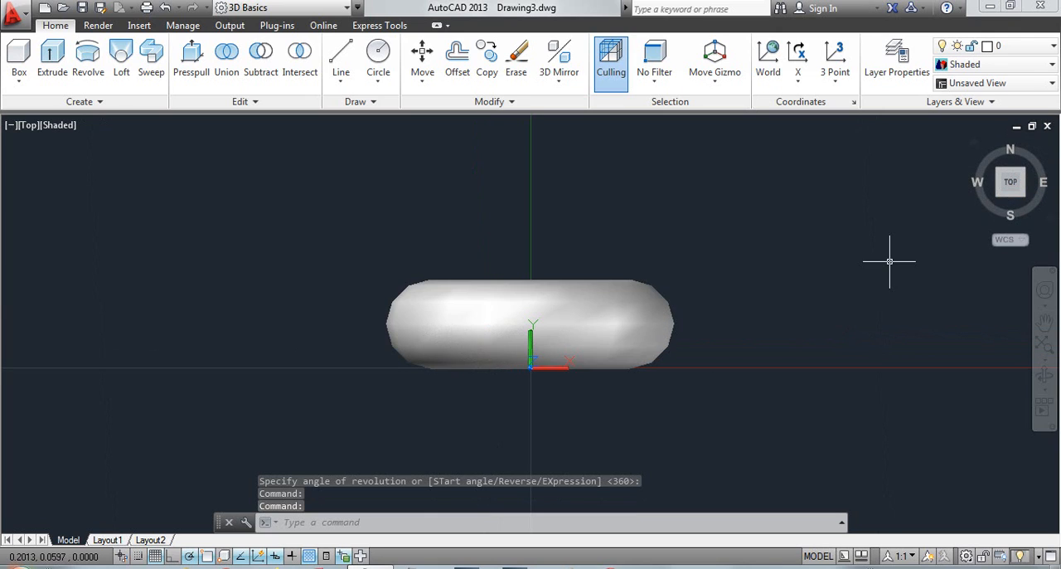
Undo the view changes and the revolve around the Y axis, keeping the circle
key("ctrl+z")
key("ctrl+z")
key("ctrl+z")
key("ctrl+z")
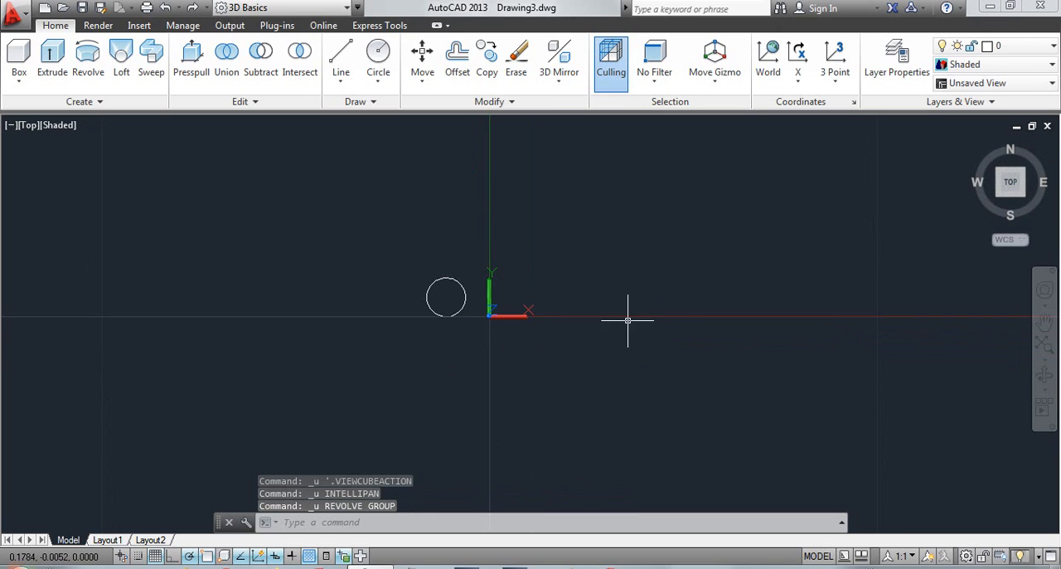
scroll(461, 334, "up", 1)
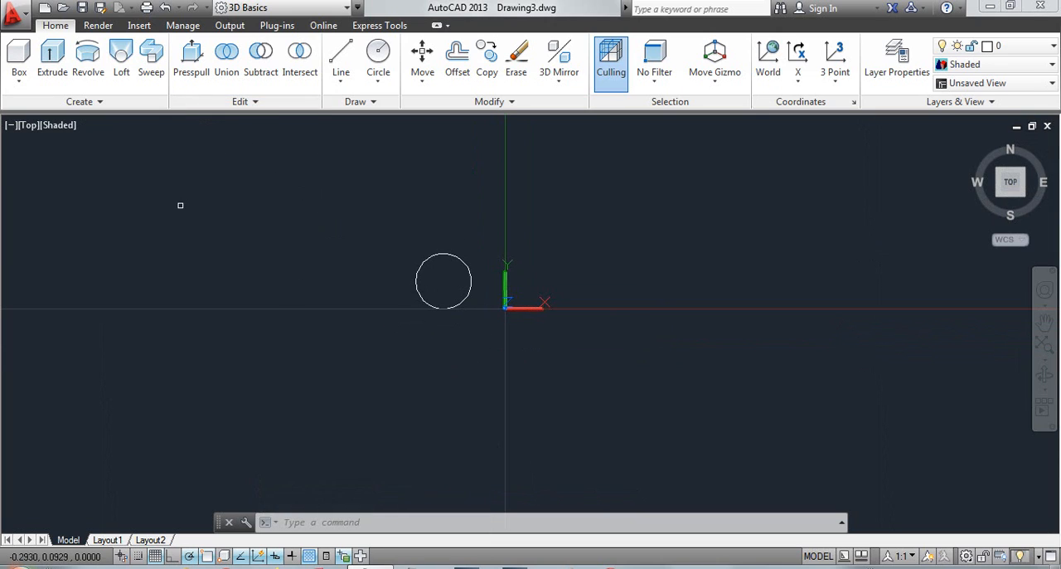
Try to revolve the circle around the X axis
left_click(88, 54)
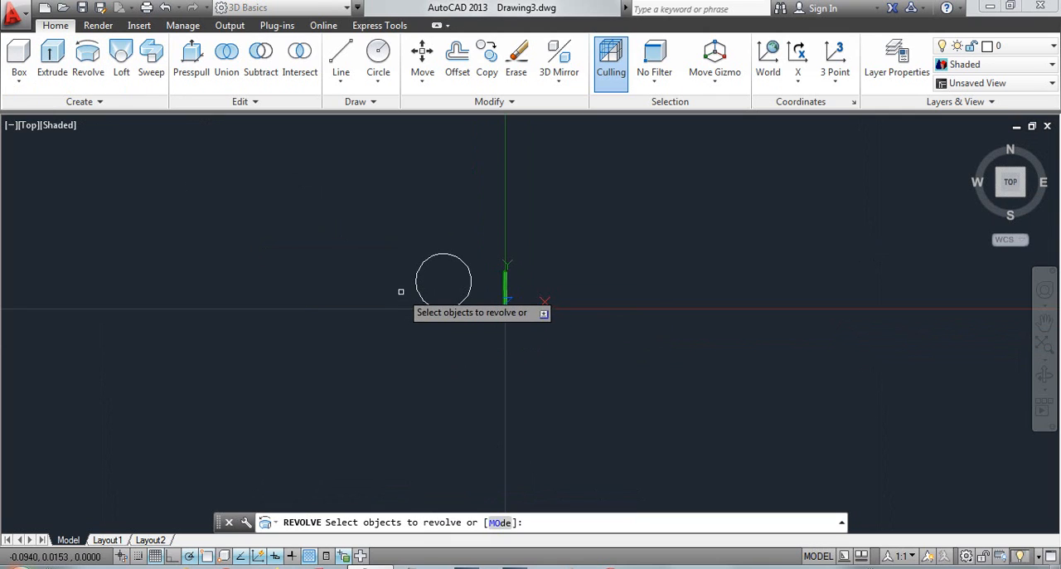
left_click(416, 283)
right_click(530, 396)
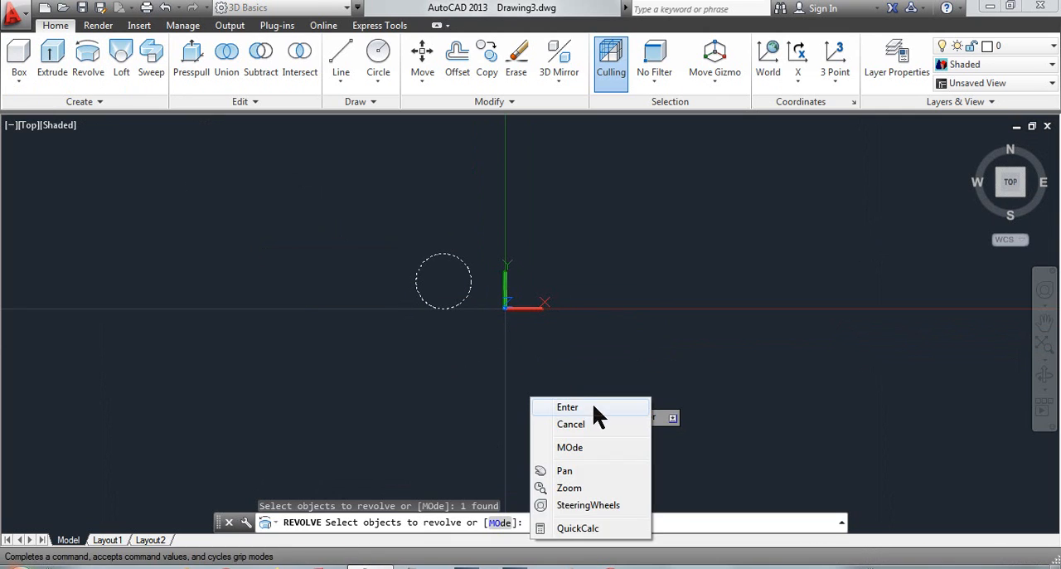
left_click(591, 407)
left_click(605, 522)
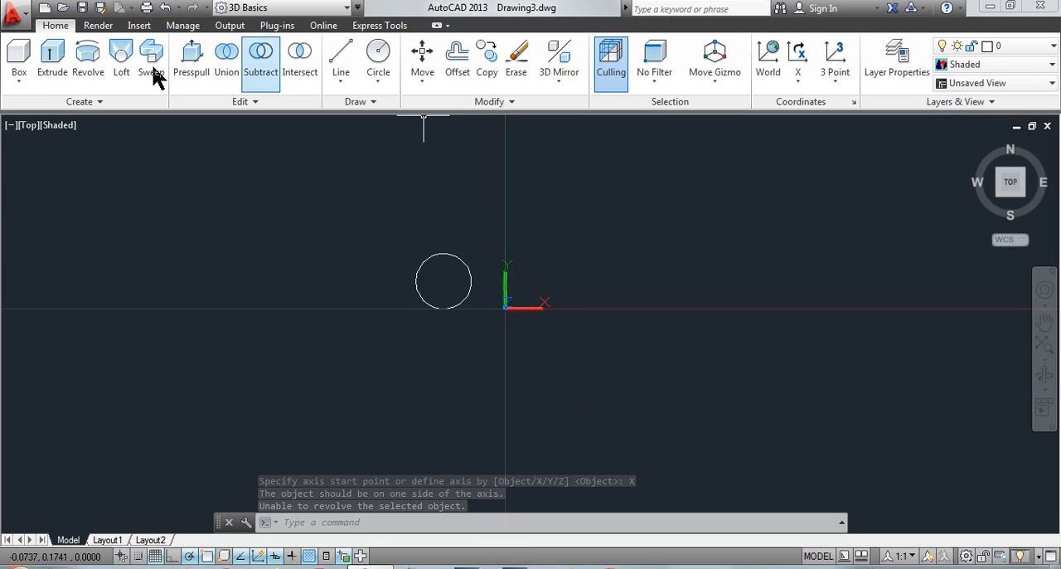
Try to revolve the circle around the Z axis
left_click(88, 59)
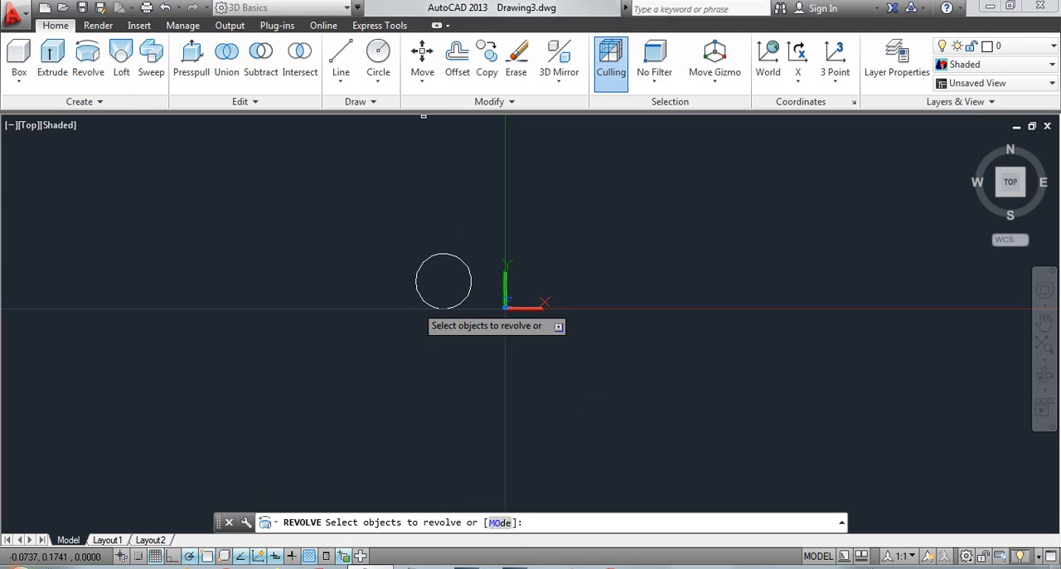
left_click(473, 289)
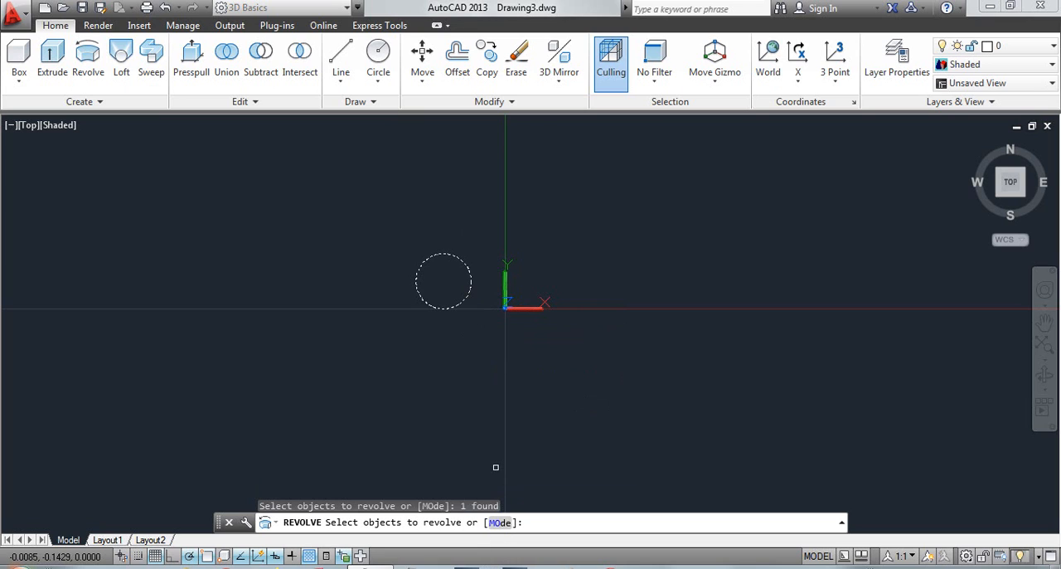
right_click(568, 289)
left_click(615, 294)
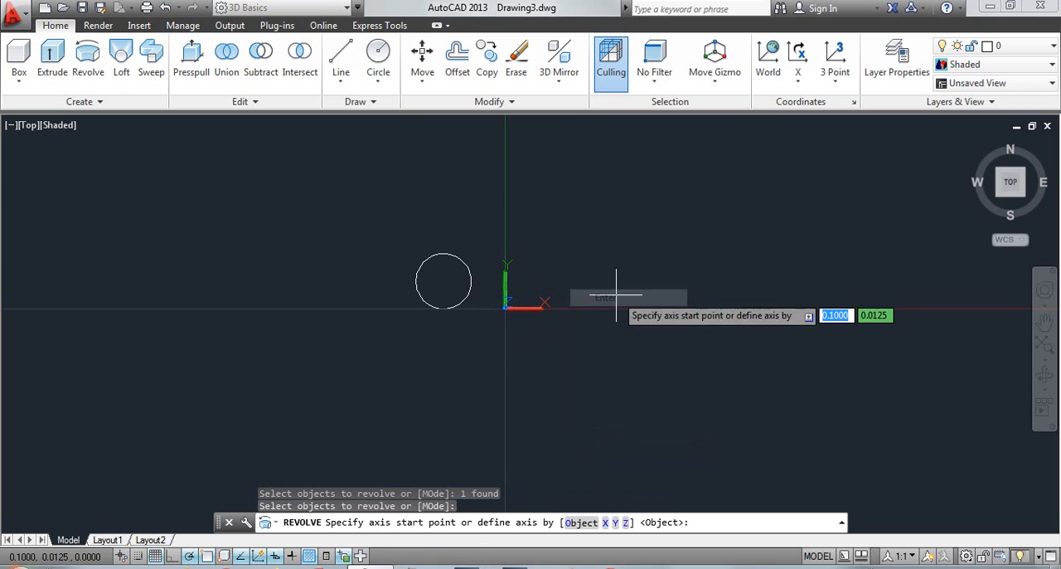
left_click(627, 523)
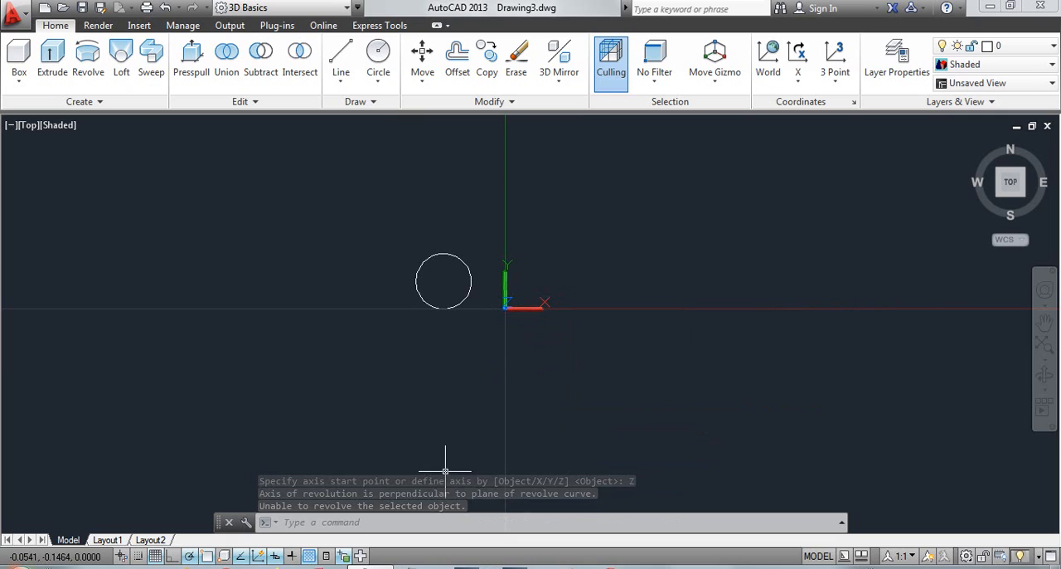
Set the Revolve creation mode to Surface and try to revolve the circle around the X axis
left_click(88, 53)
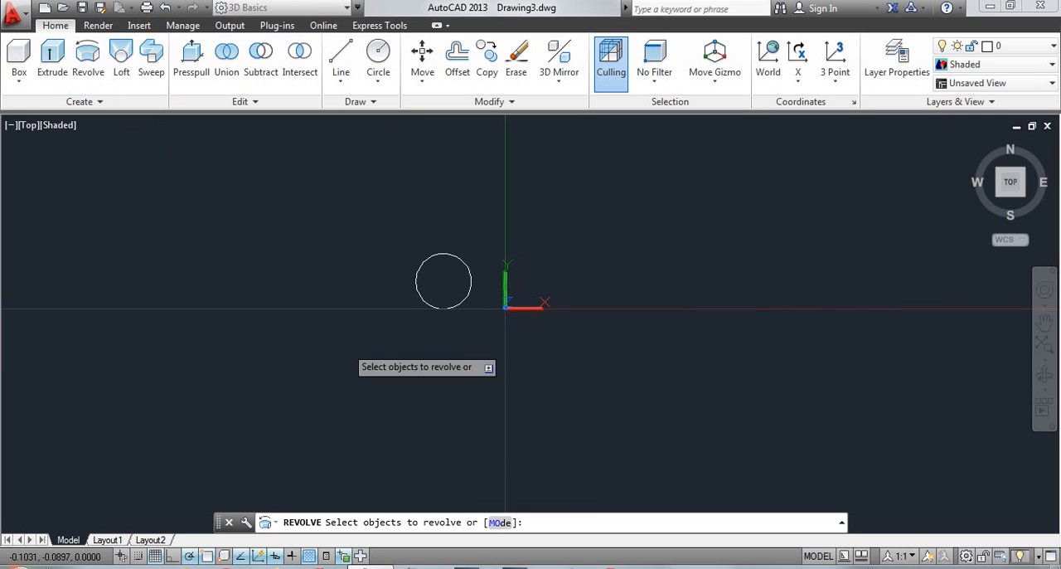
left_click(504, 524)
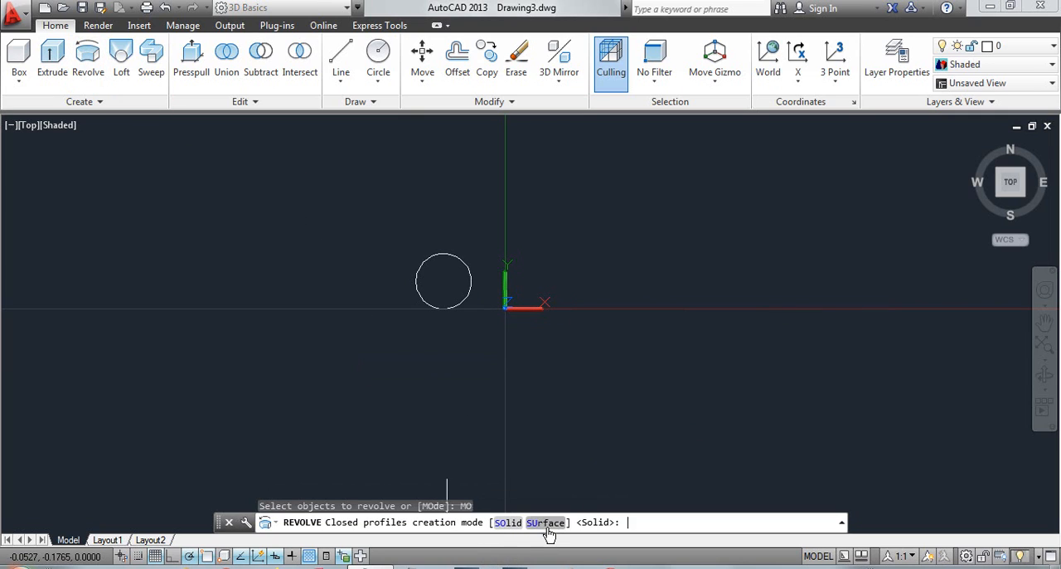
left_click(547, 523)
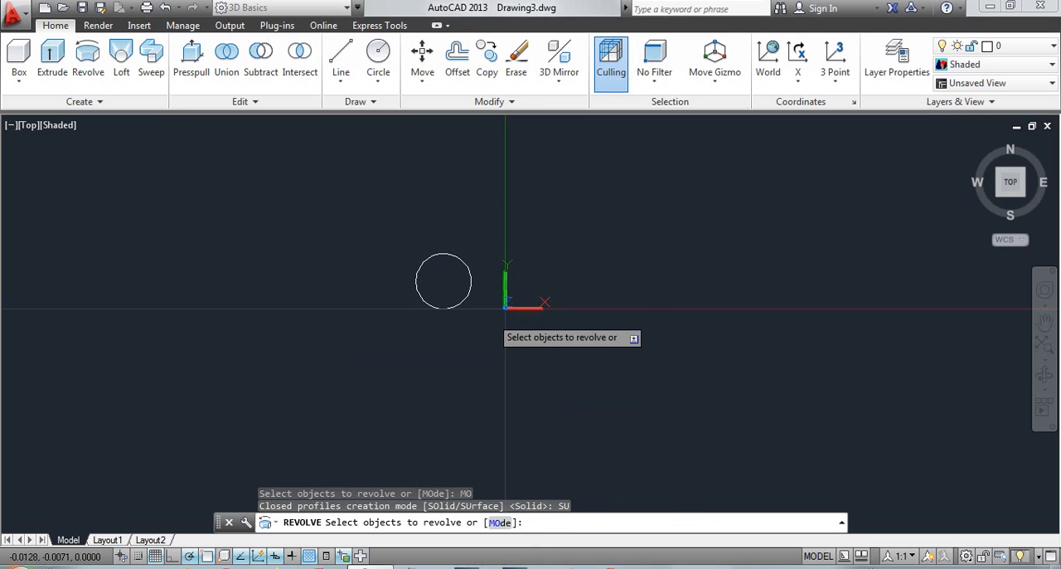
left_click(468, 295)
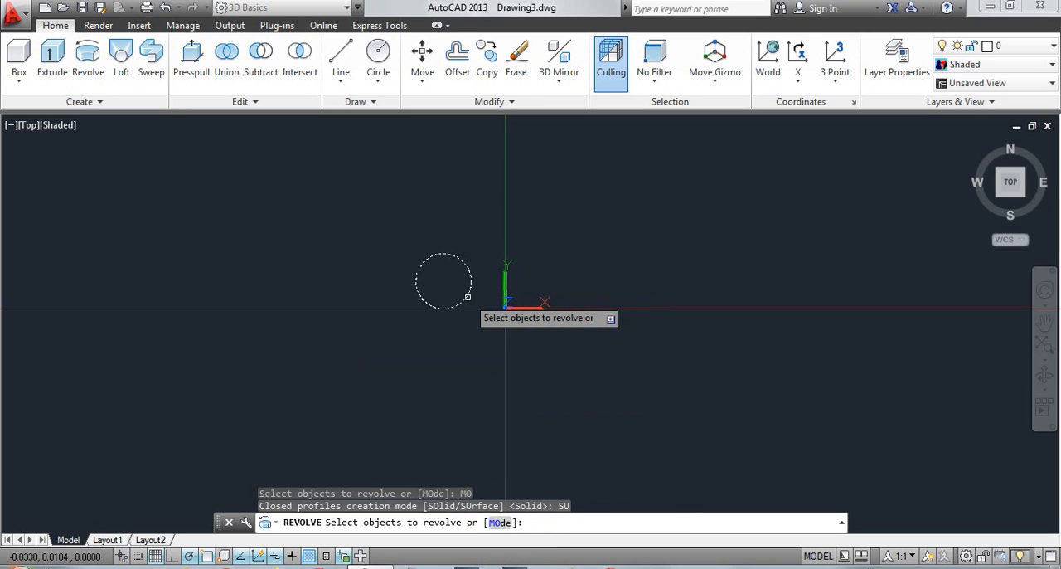
right_click(562, 427)
left_click(606, 295)
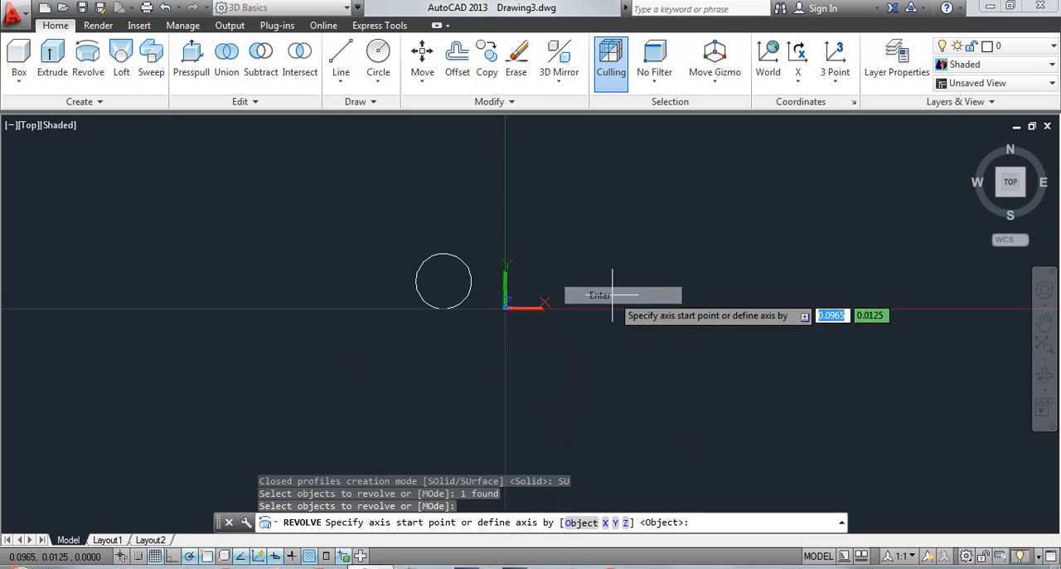
left_click(606, 523)
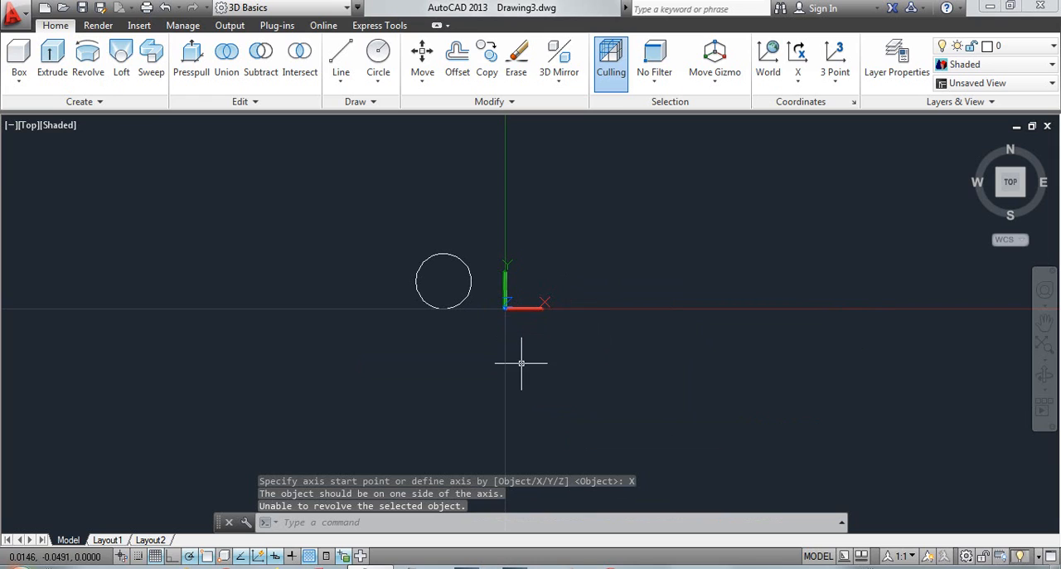
left_click(505, 299)
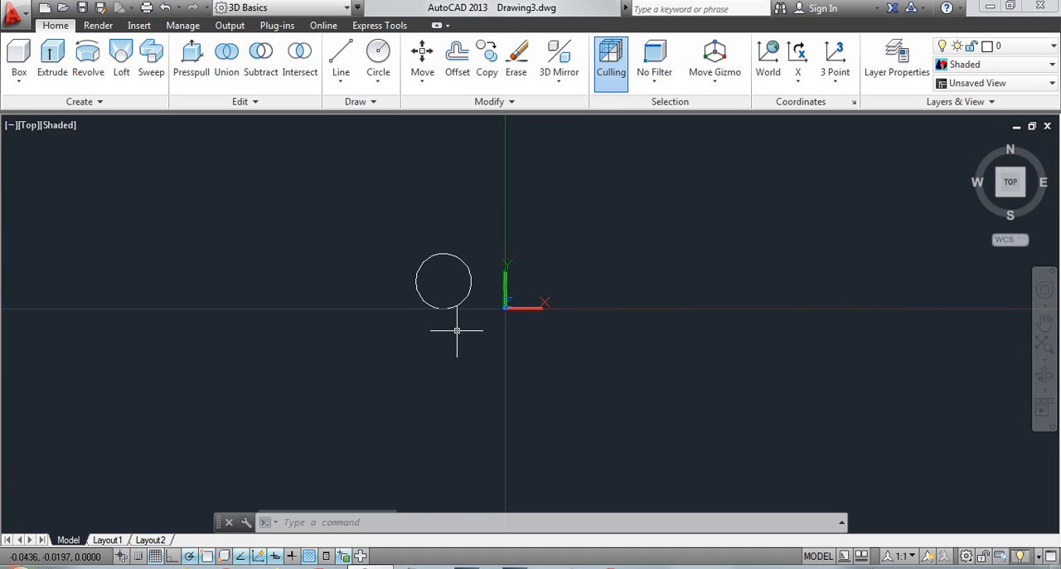
Undo the last revolve attempt, the zoom and the circle beside the Y axis
key("ctrl+z")
key("ctrl+z")
key("ctrl+z")
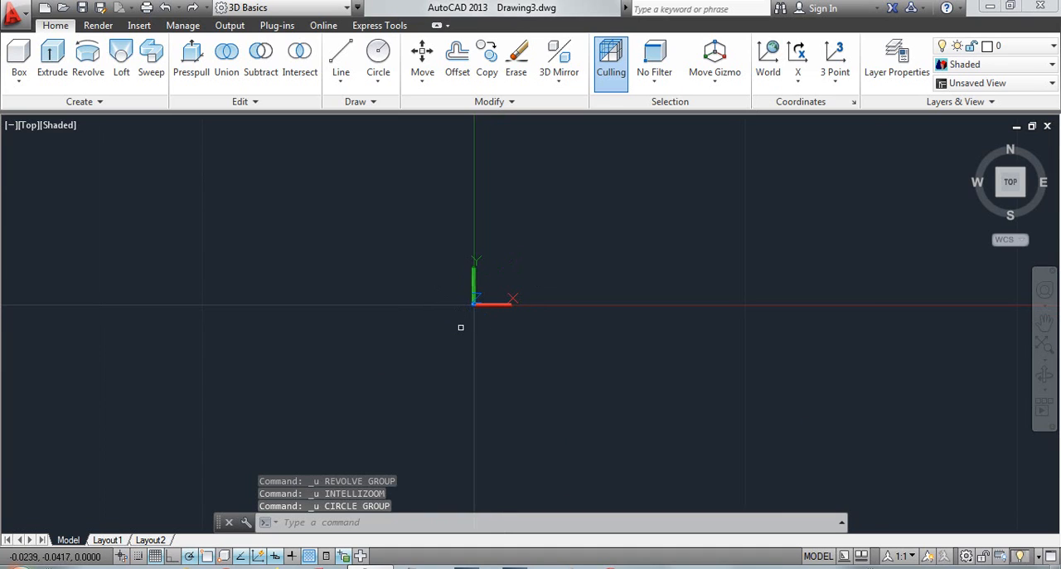
scroll(458, 307, "up", 4)
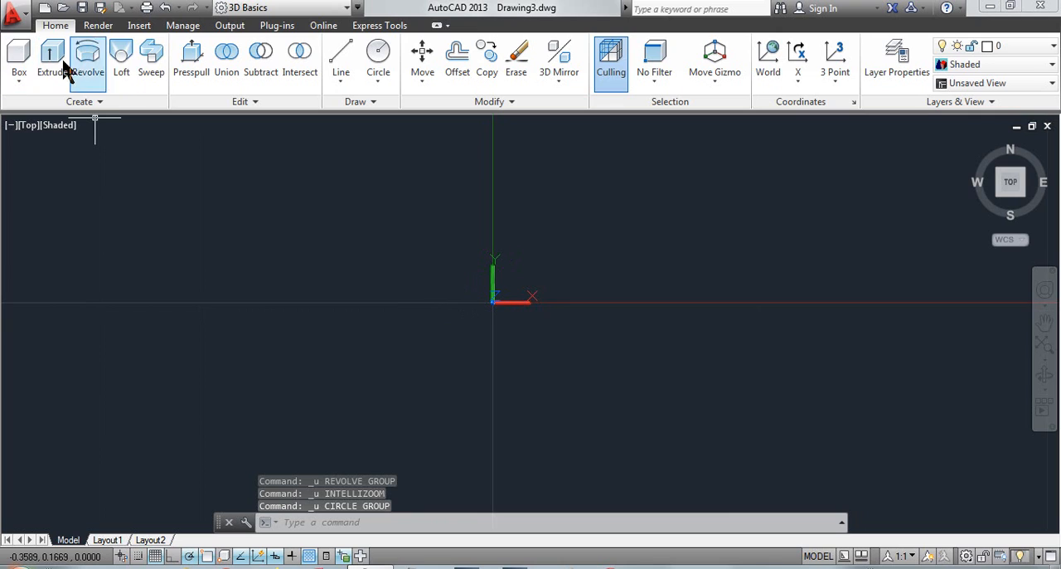
Draw a circle centred on the origin (0,0) with a radius of about 0.011
left_click(388, 58)
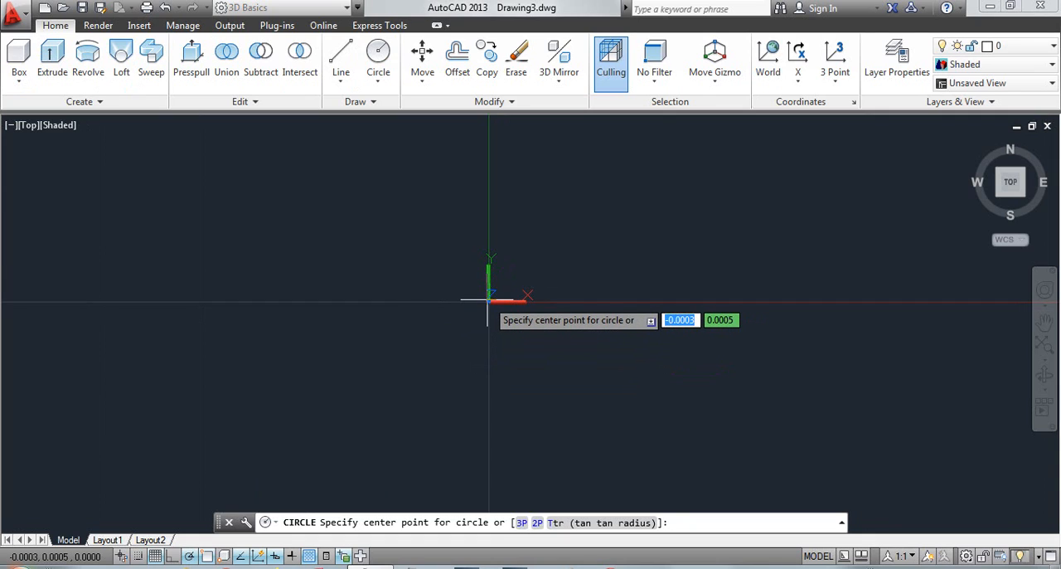
type("0")
key("Tab")
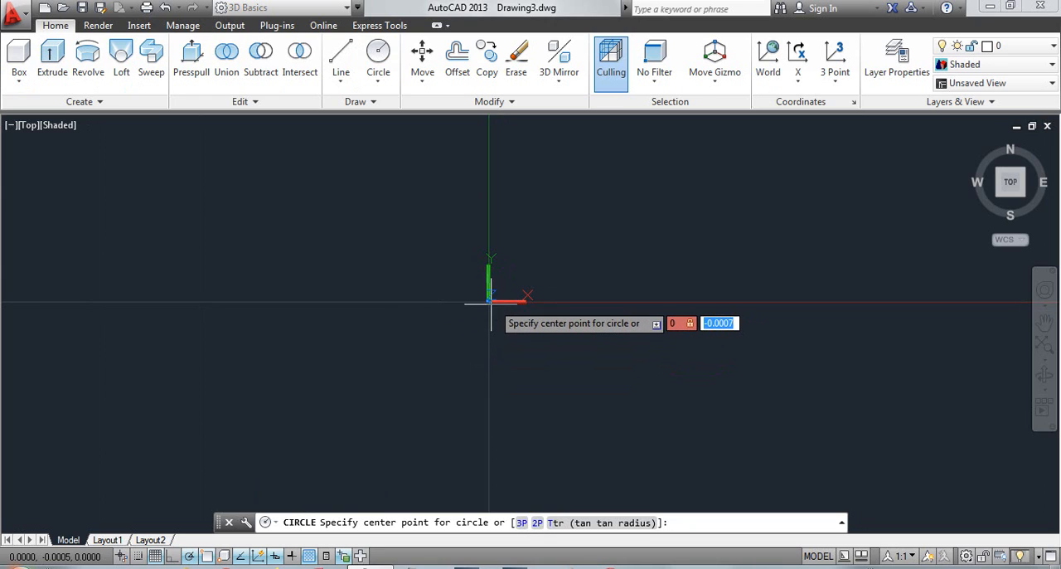
type("0")
key("Return")
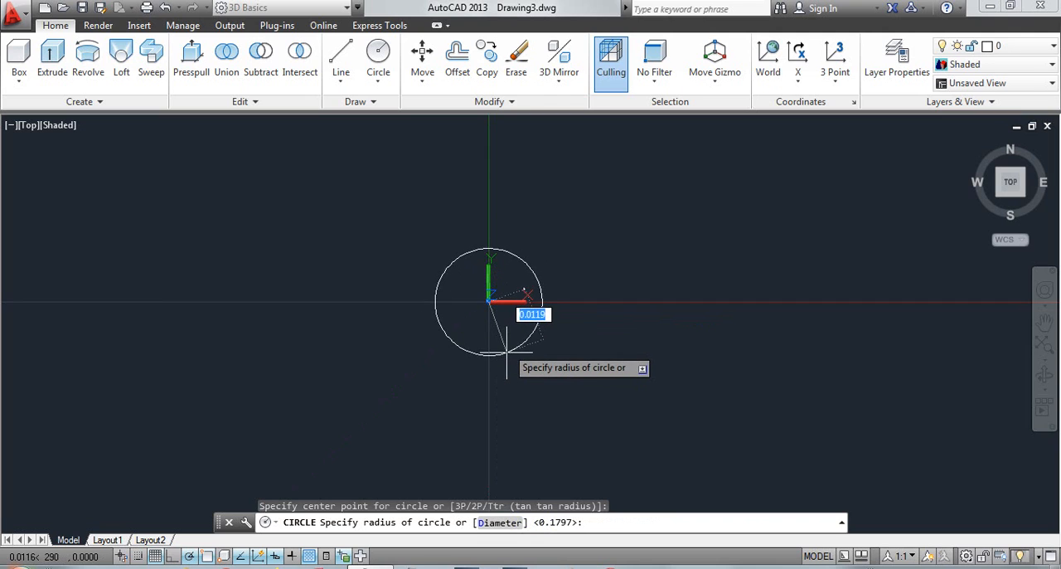
key("Return")
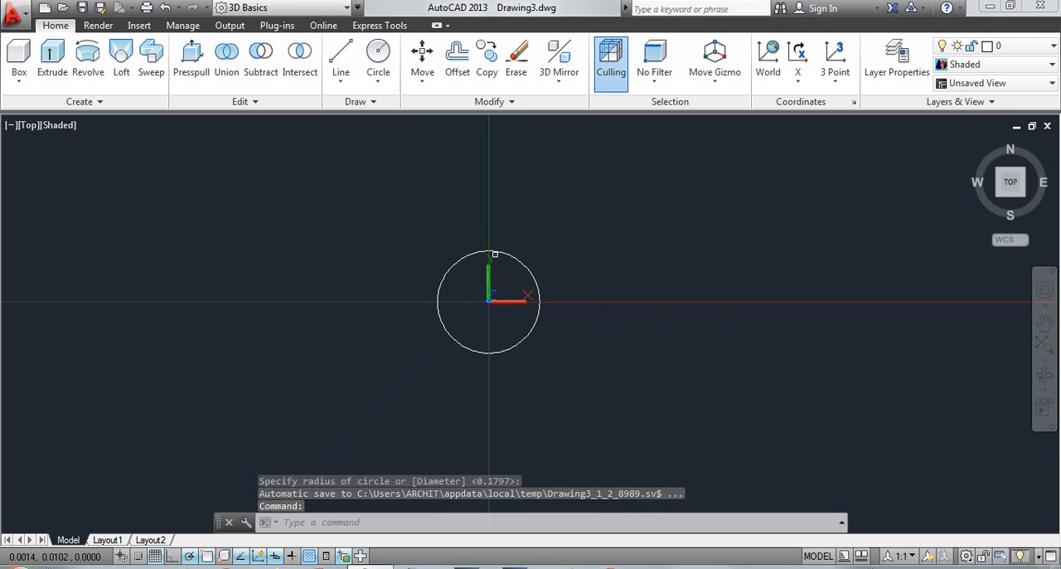
Try to revolve the origin-centred circle around the X axis
left_click(83, 73)
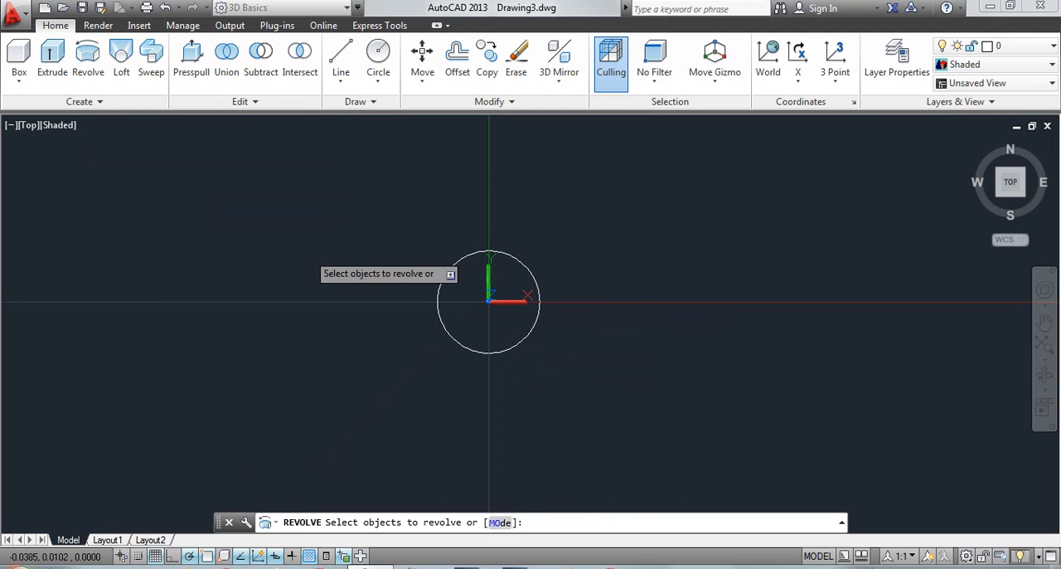
left_click(454, 262)
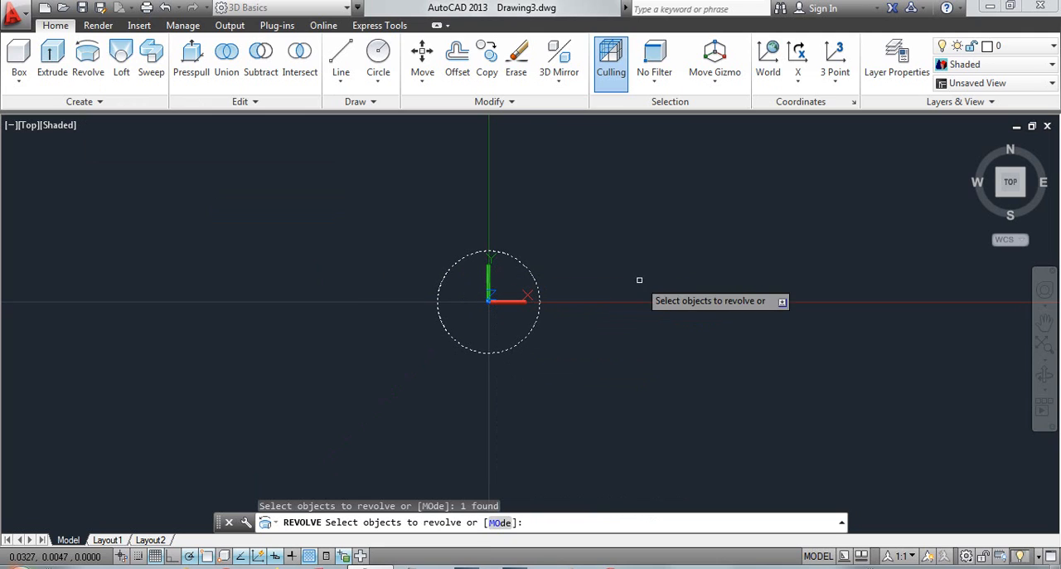
right_click(594, 338)
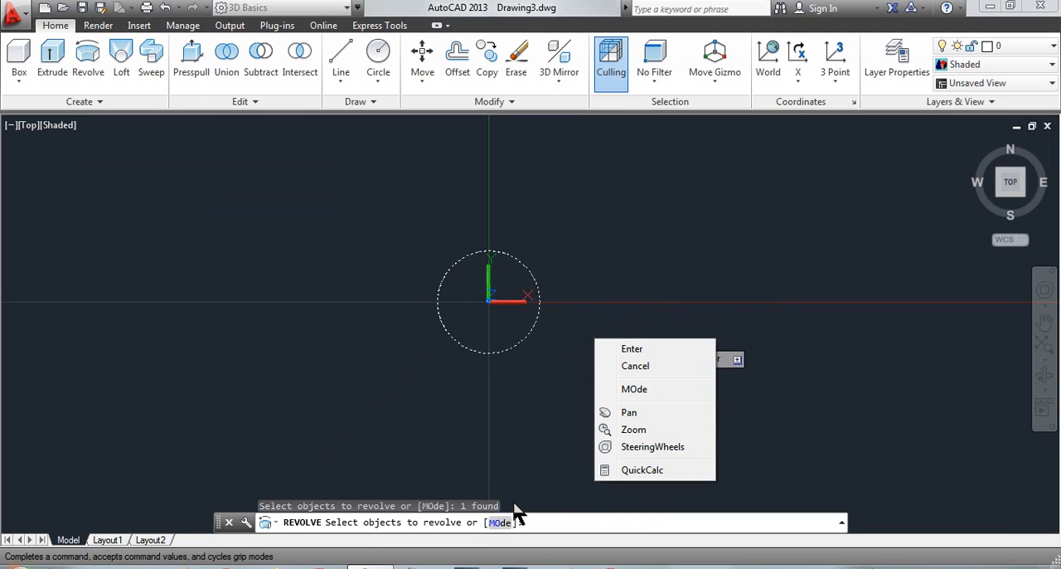
left_click(643, 347)
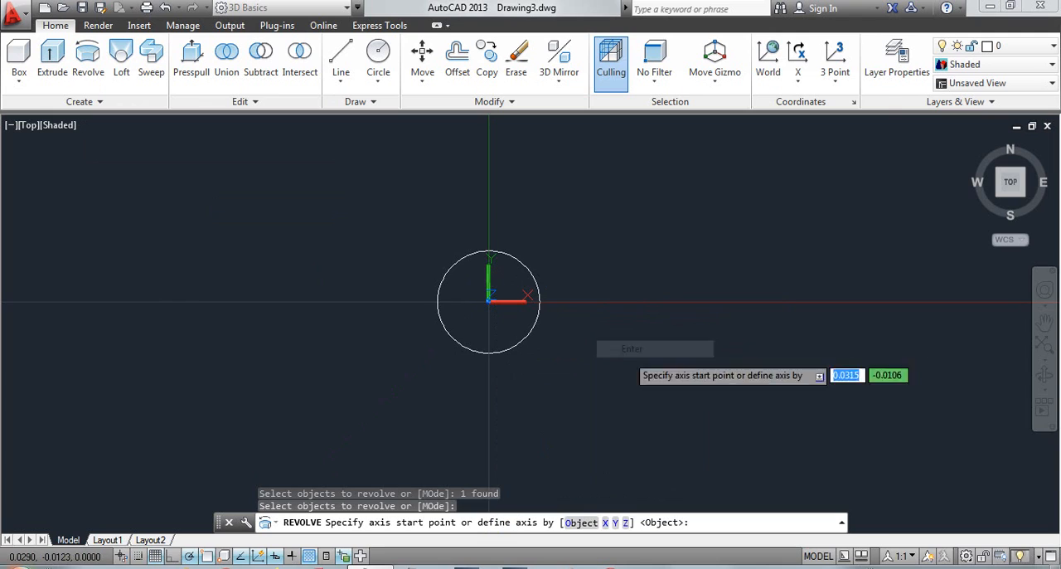
left_click(605, 524)
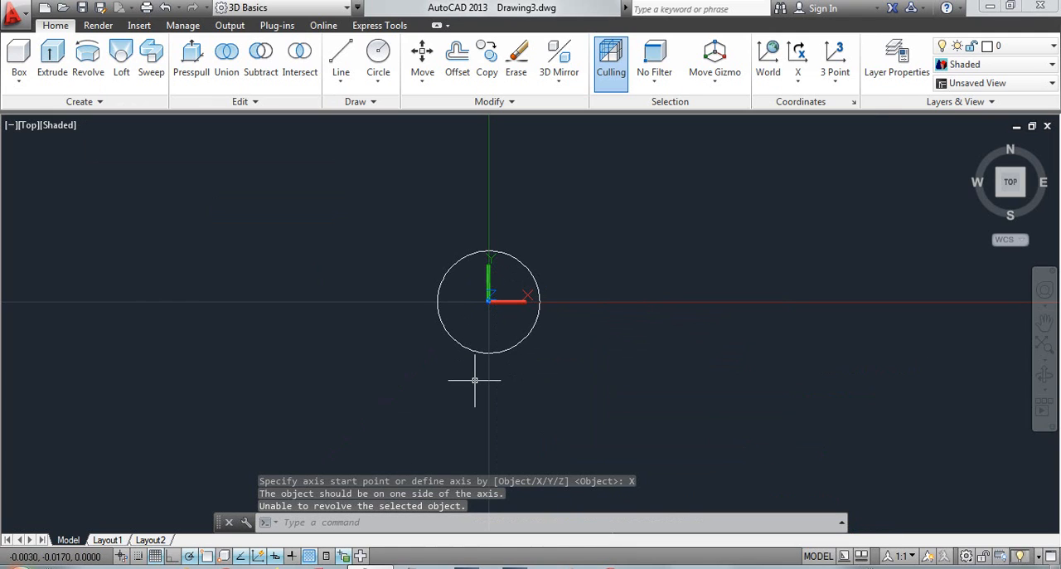
key("Escape")
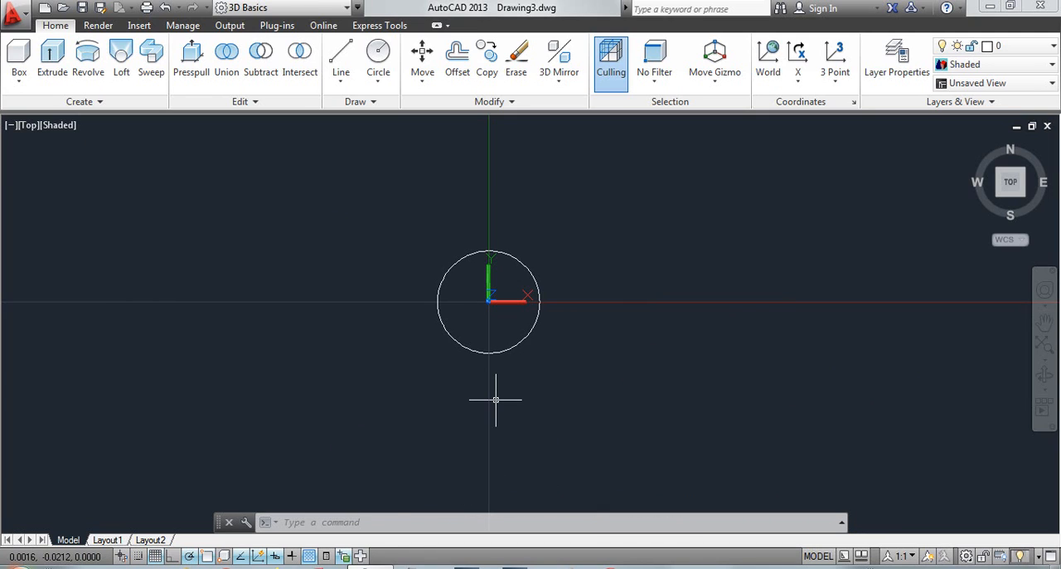
Undo the revolve attempt and the circle centred on the origin
key("ctrl+z")
key("ctrl+z")
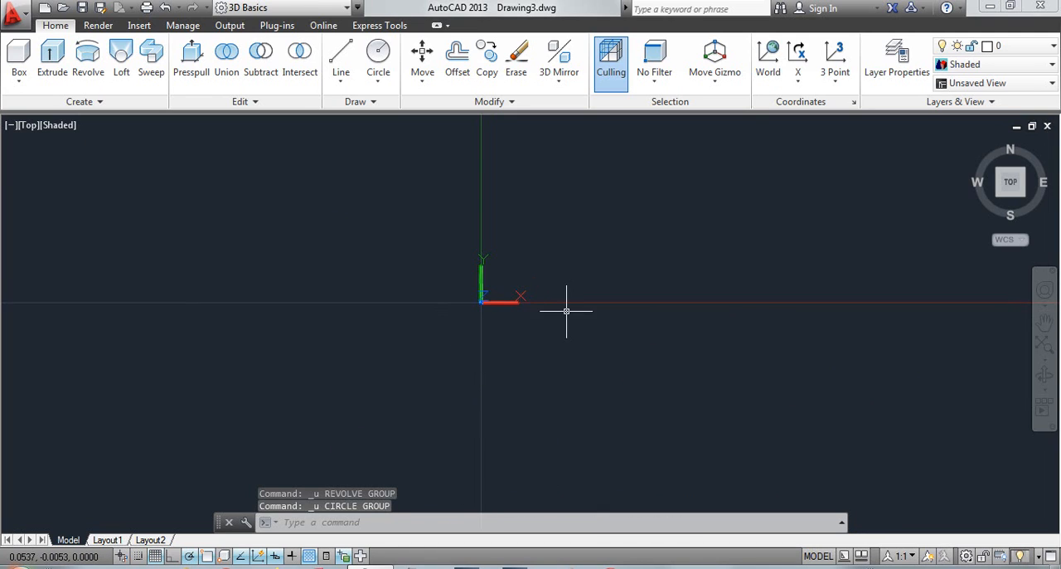
Draw a vertical line about 0.09 long to the right of the Y axis, with its lower end just below the X axis
mouse_move(571, 308)
middle_mouse_down()
mouse_move(431, 357)
mouse_move(347, 419)
mouse_move(300, 405)
middle_mouse_up()
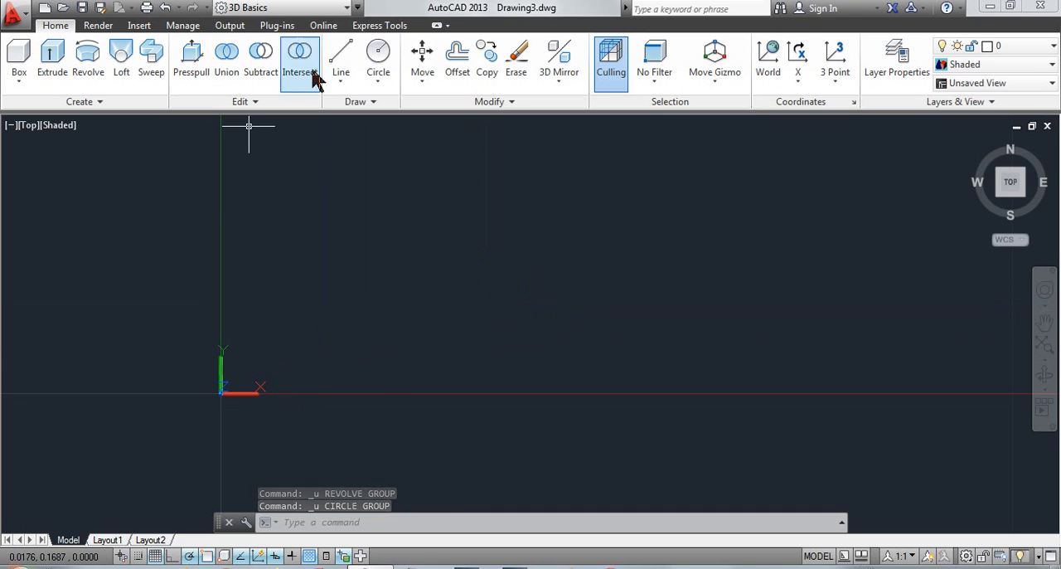
left_click(341, 57)
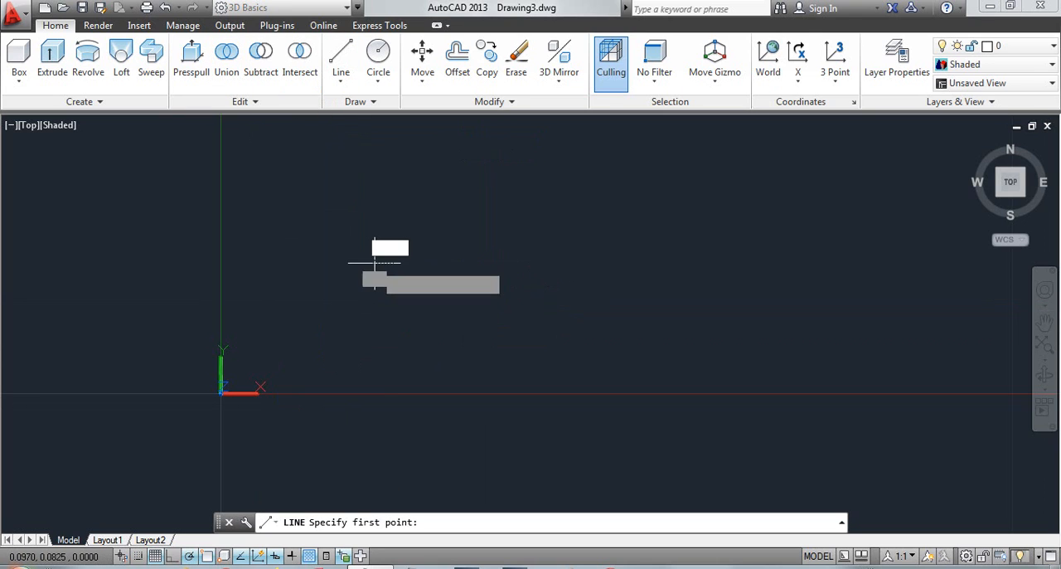
left_click(375, 263)
left_click(374, 404)
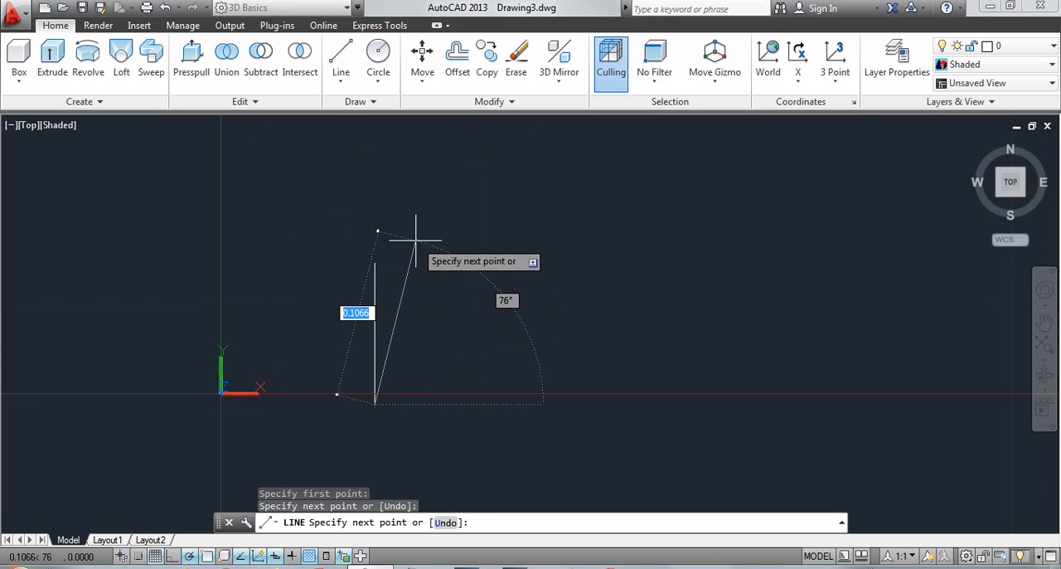
key("Escape")
scroll(368, 301, "up", 2)
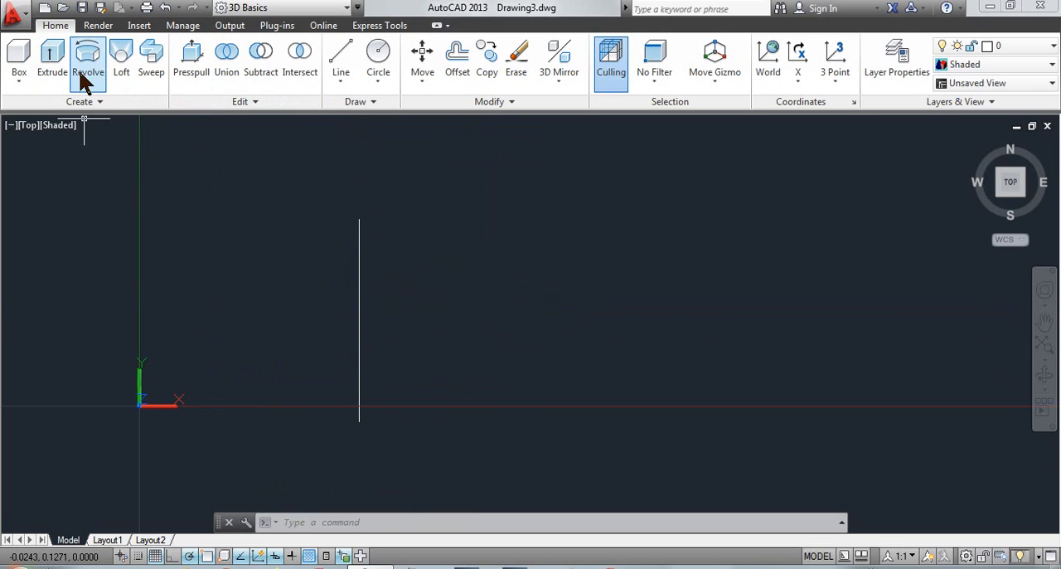
Copy the vertical line about 0.041 towards the Y axis, using its midpoint grip as the base point
left_click(358, 321)
right_click(358, 320)
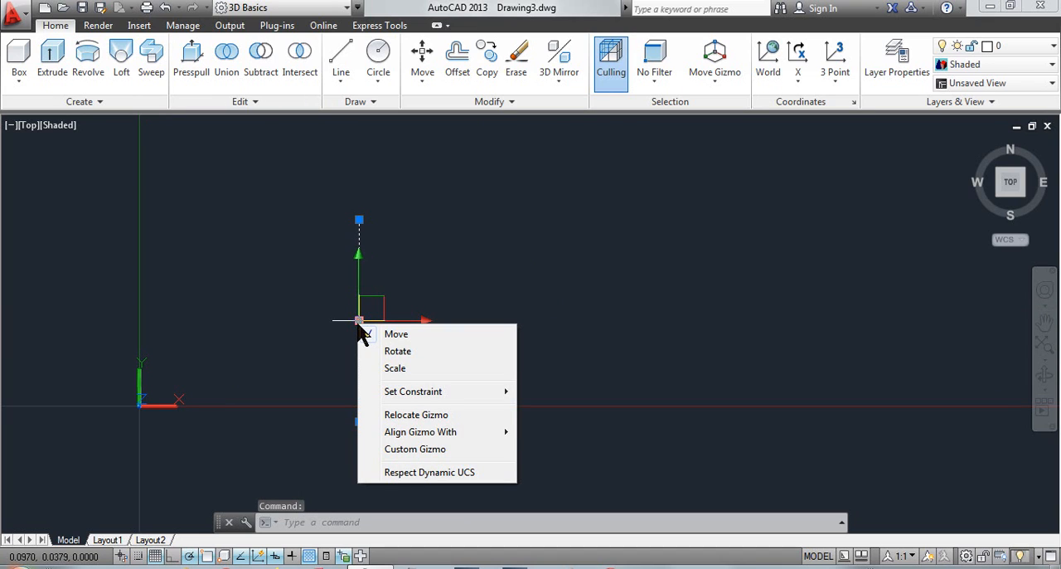
left_click(377, 289)
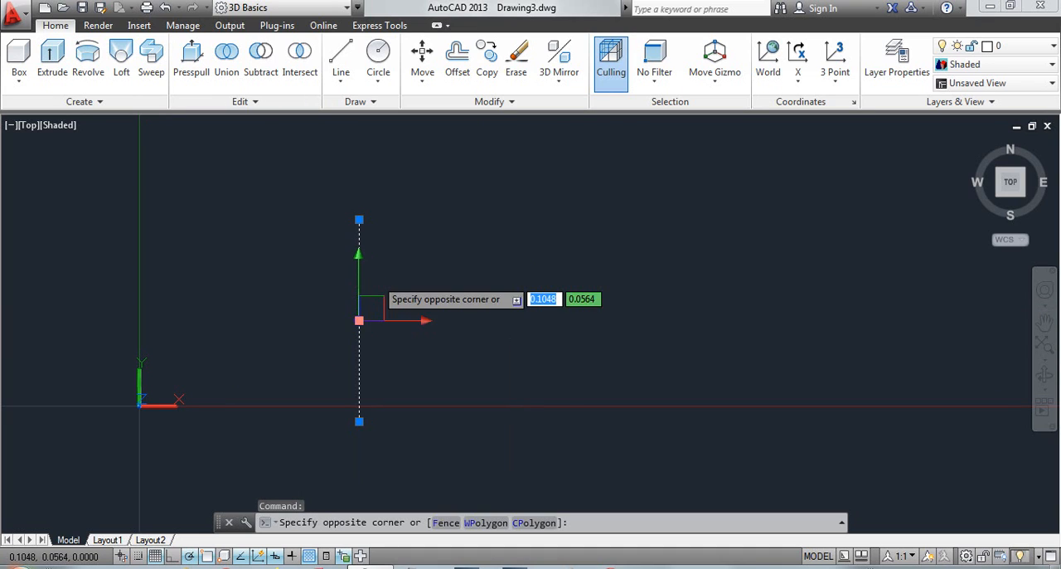
key("Escape")
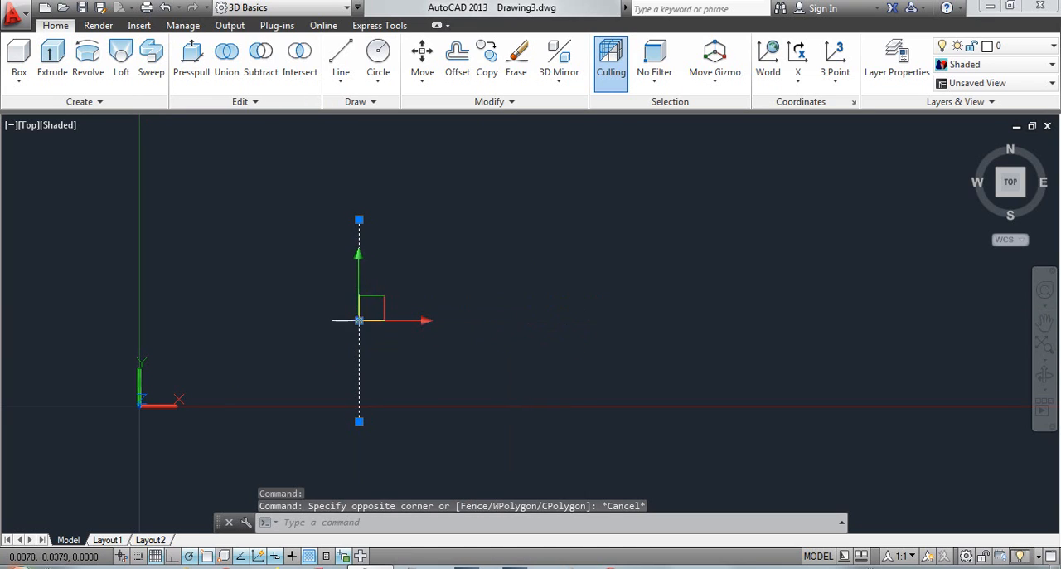
left_click(359, 321)
right_click(357, 319)
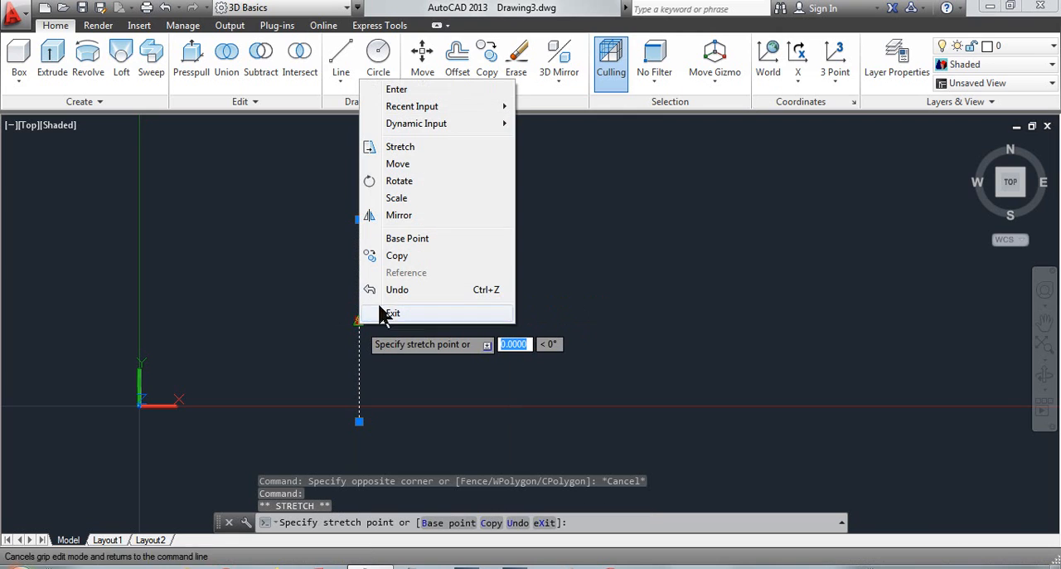
left_click(400, 256)
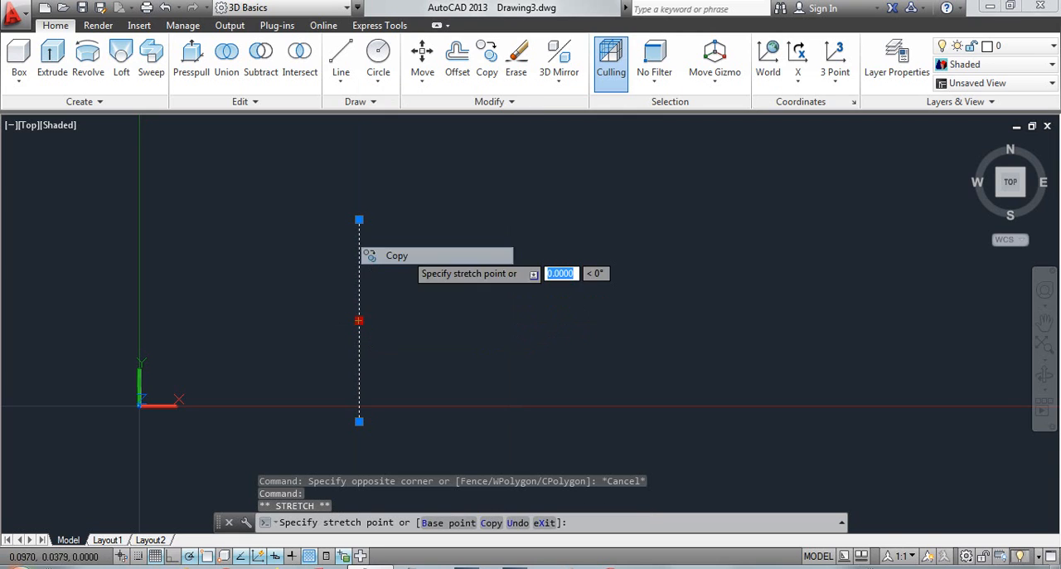
left_click(265, 320)
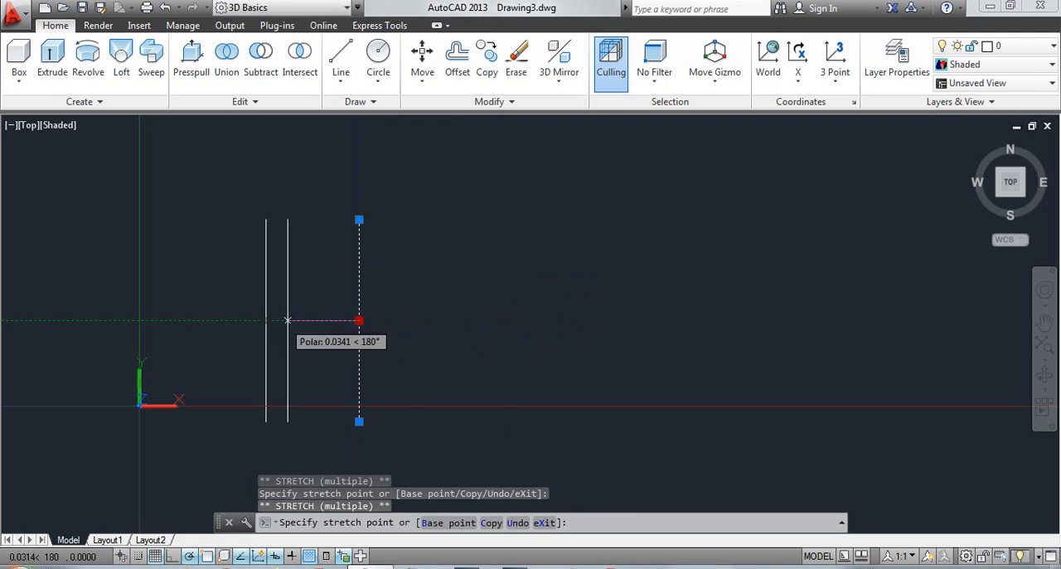
key("Escape")
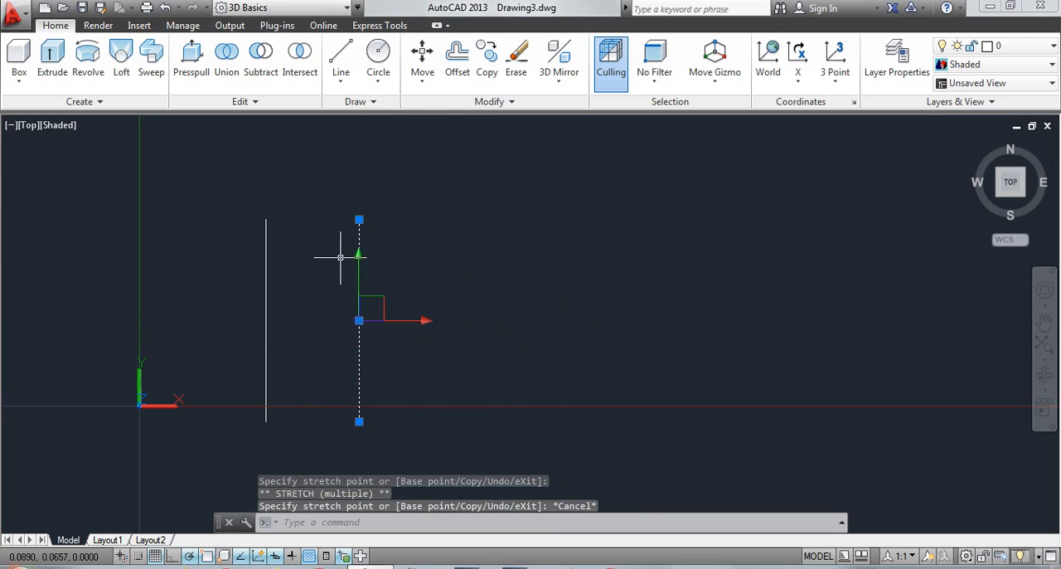
key("Escape")
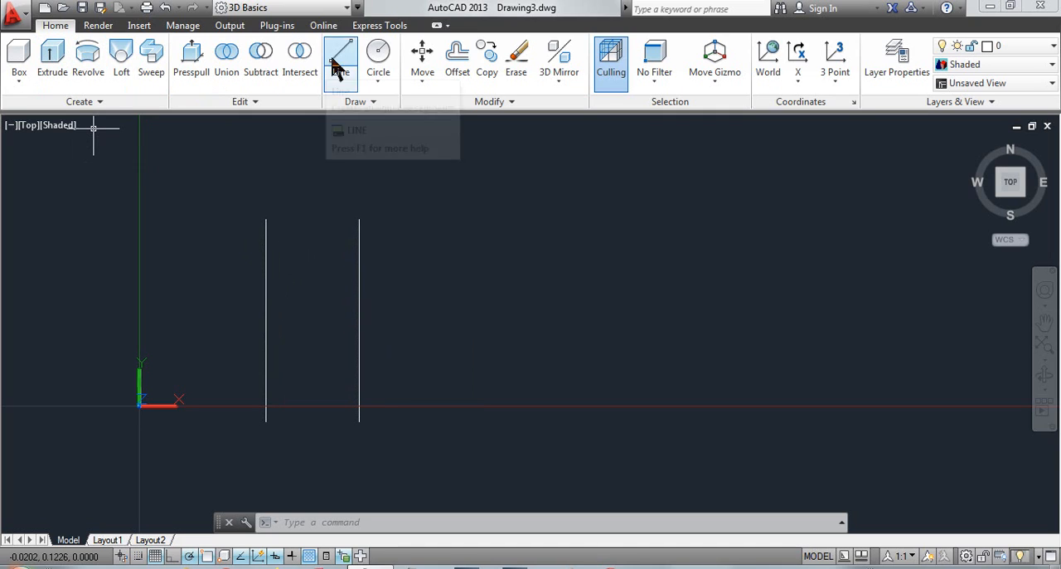
Copy the original vertical line again, about 0.036 towards the Y axis, placing it just beside the first copy
left_click(359, 311)
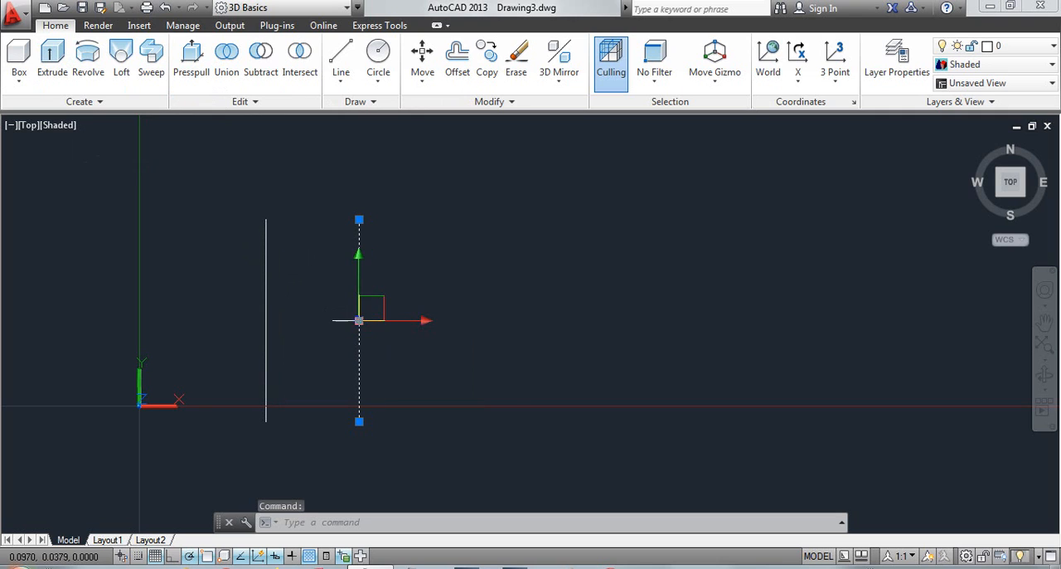
left_click(359, 320)
right_click(359, 320)
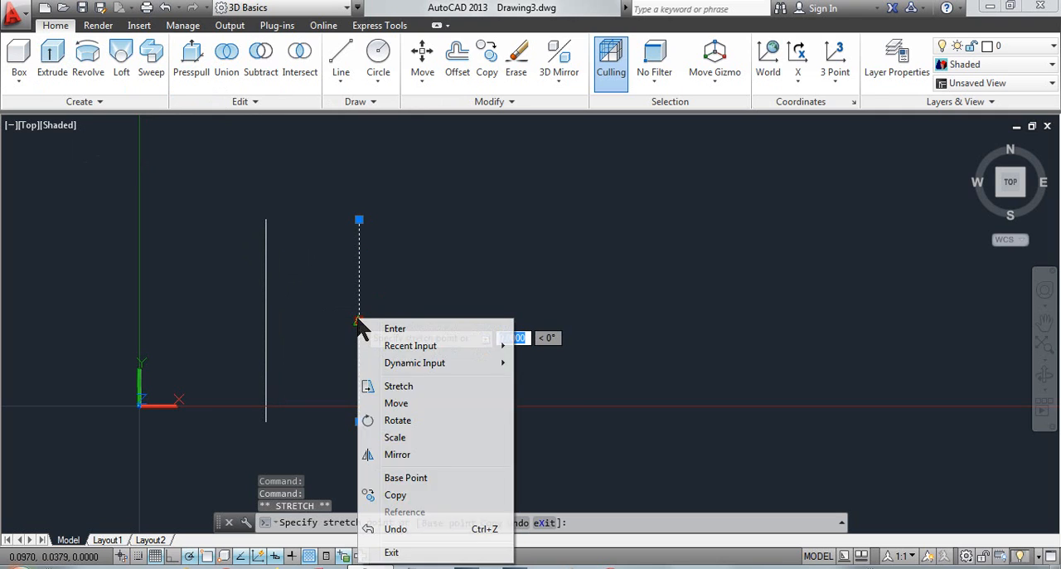
left_click(397, 496)
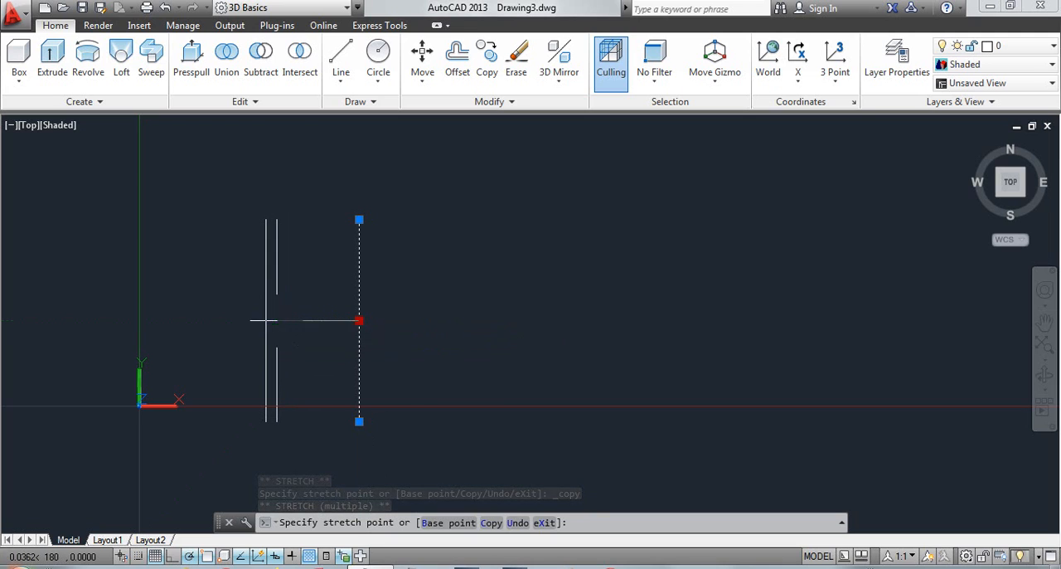
left_click(276, 320)
key("Escape")
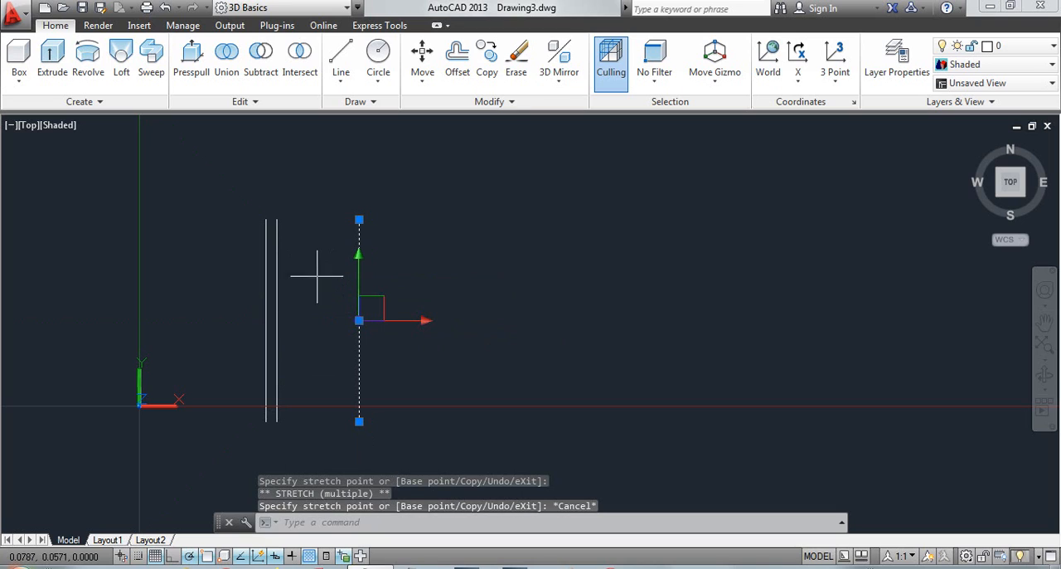
key("Escape")
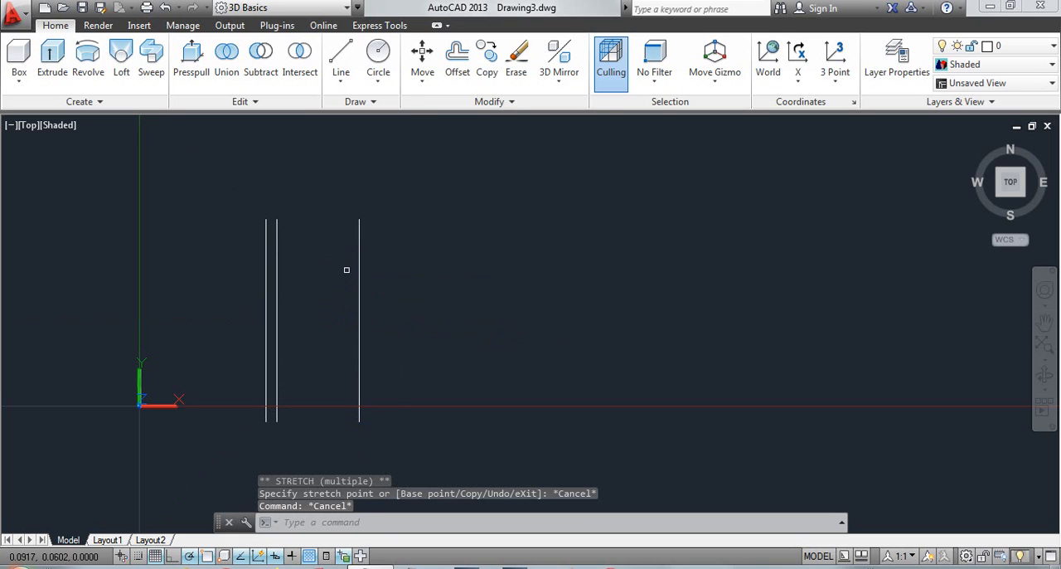
Join the upper ends and the lower ends of the two closely spaced lines with short lines, closing a narrow rectangle
left_click(341, 58)
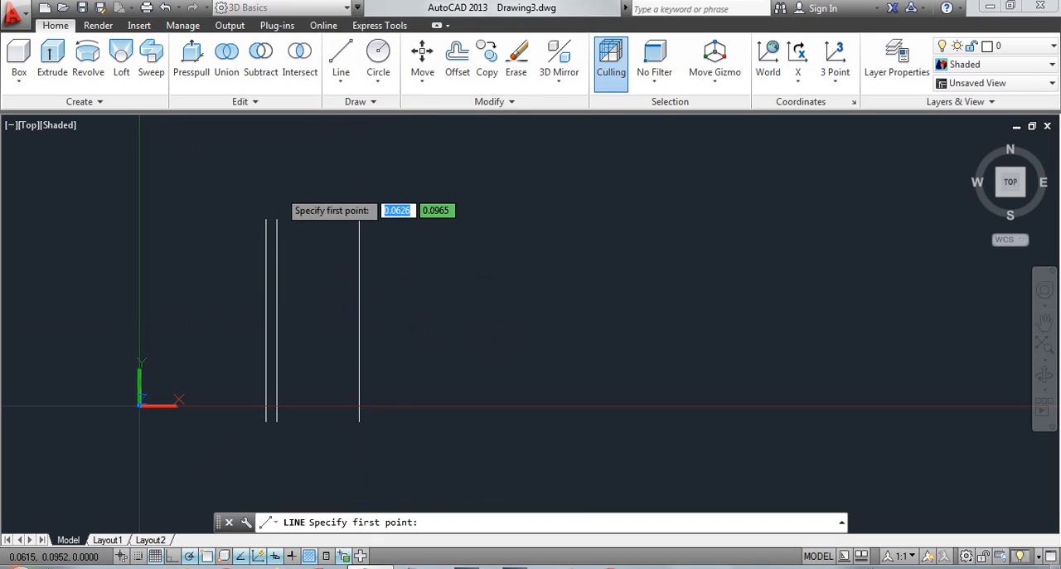
left_click(267, 221)
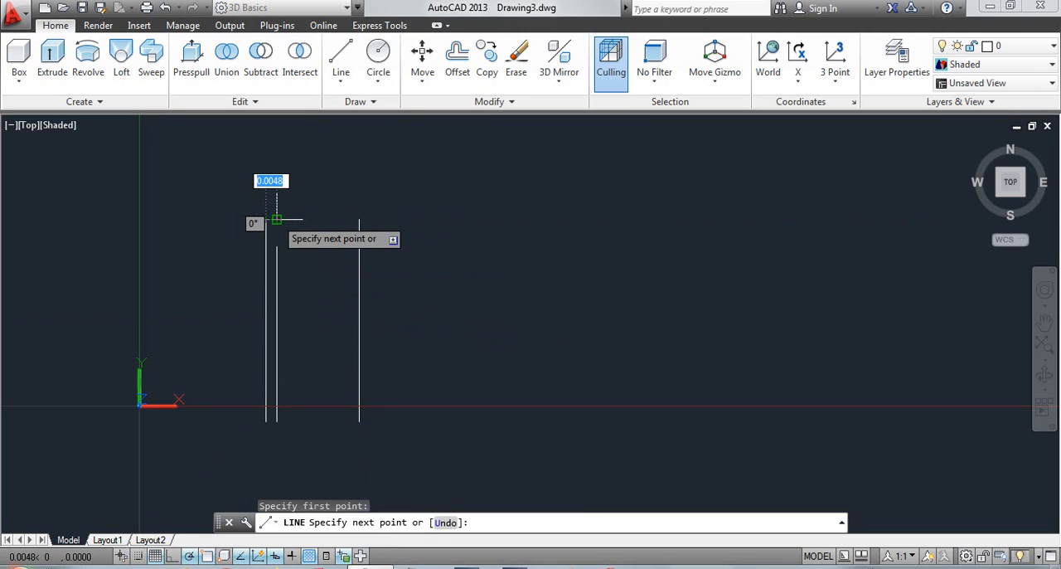
left_click(277, 220)
key("Escape")
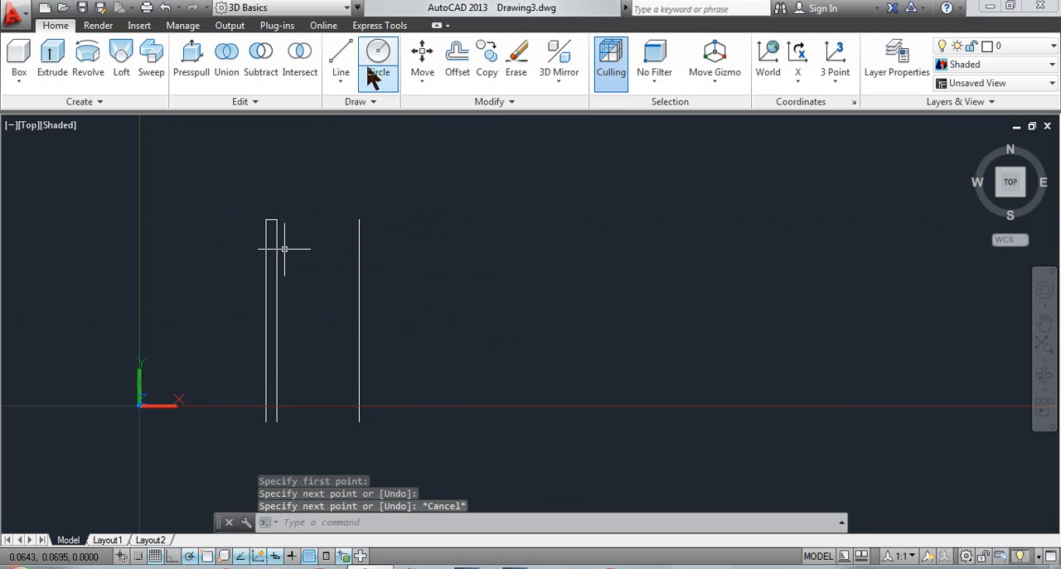
left_click(339, 60)
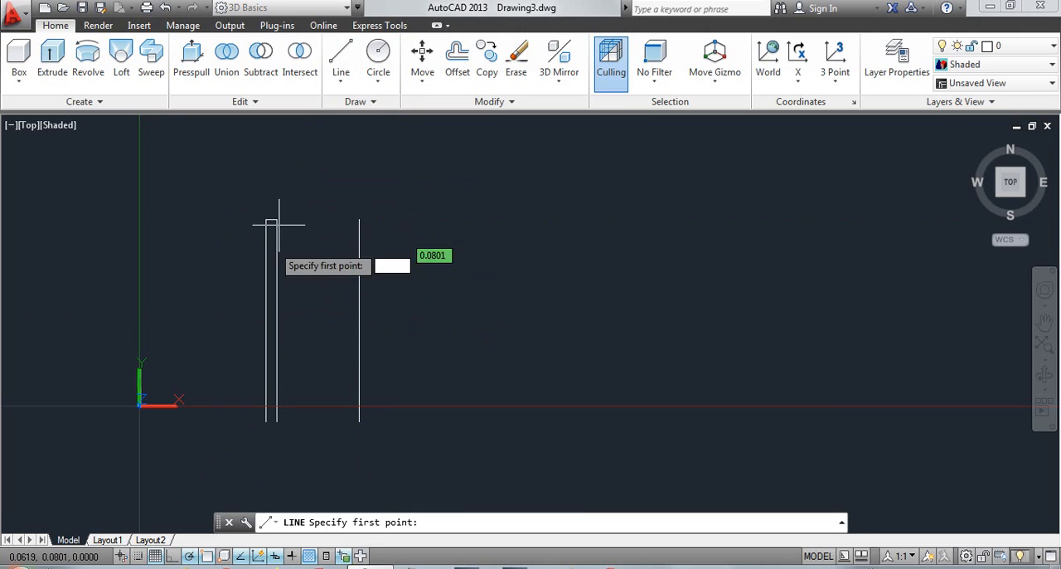
left_click(274, 411)
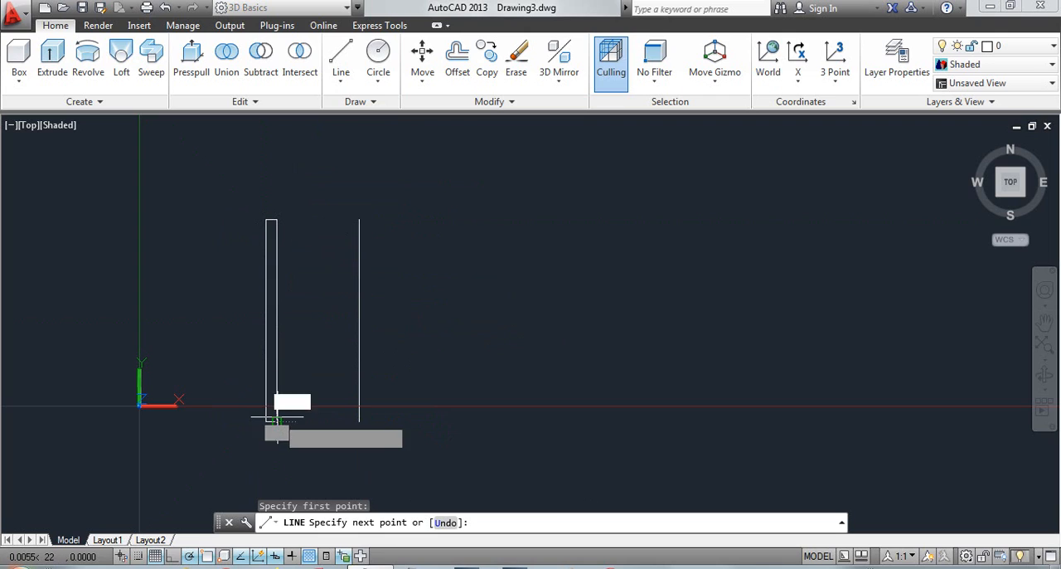
key("Escape")
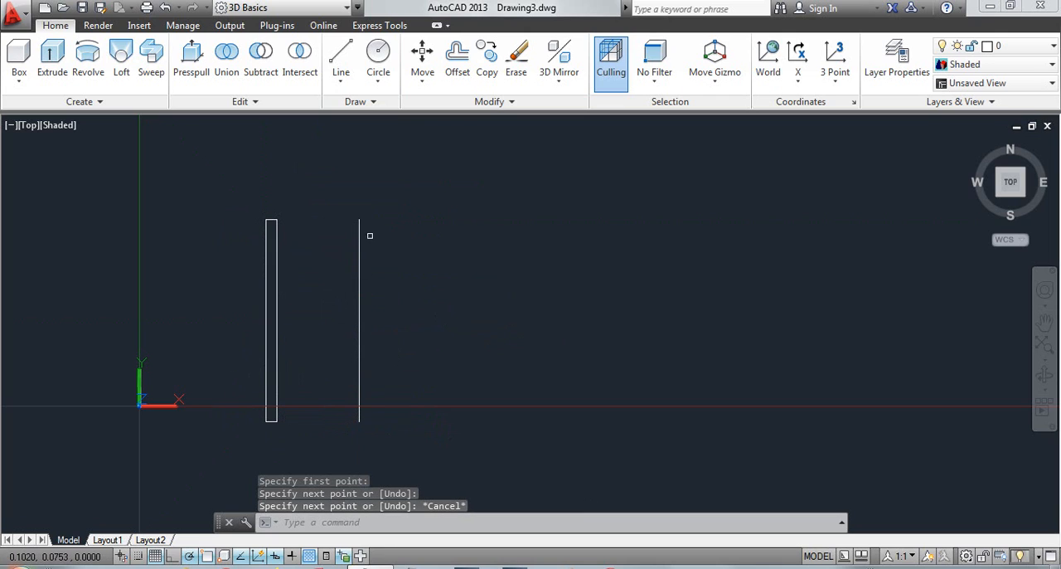
Start a Revolve of the narrow rectangle's four lines, using the separate vertical line as the axis object
left_click(94, 62)
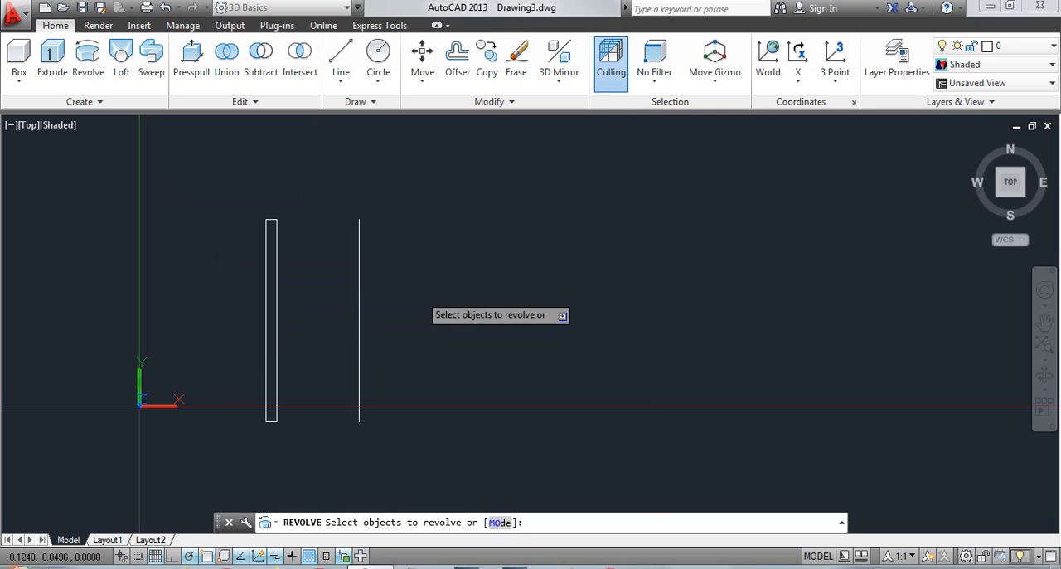
middle_click_drag(462, 391, 464, 345)
left_click(303, 170)
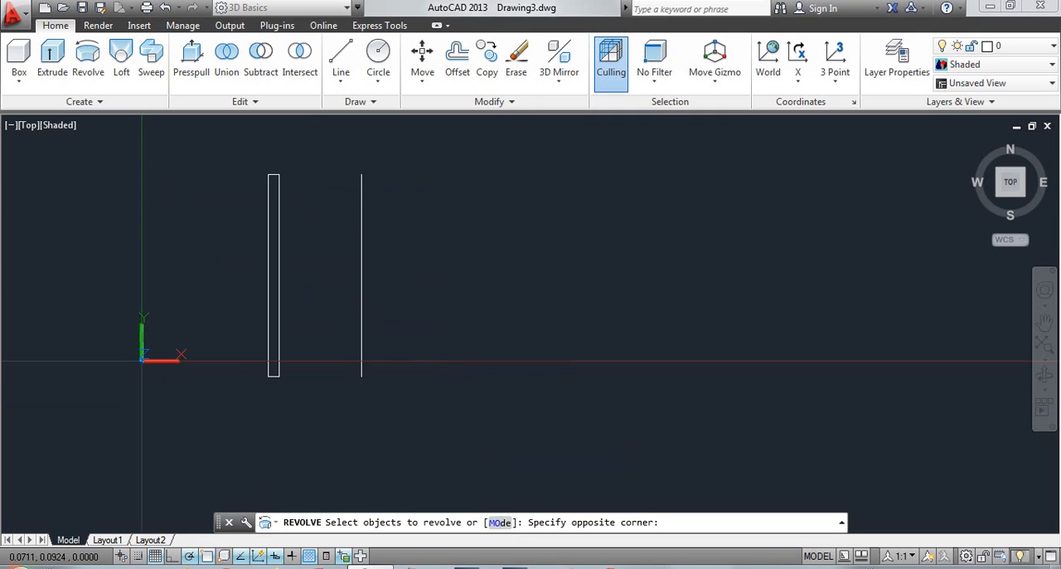
left_click(226, 457)
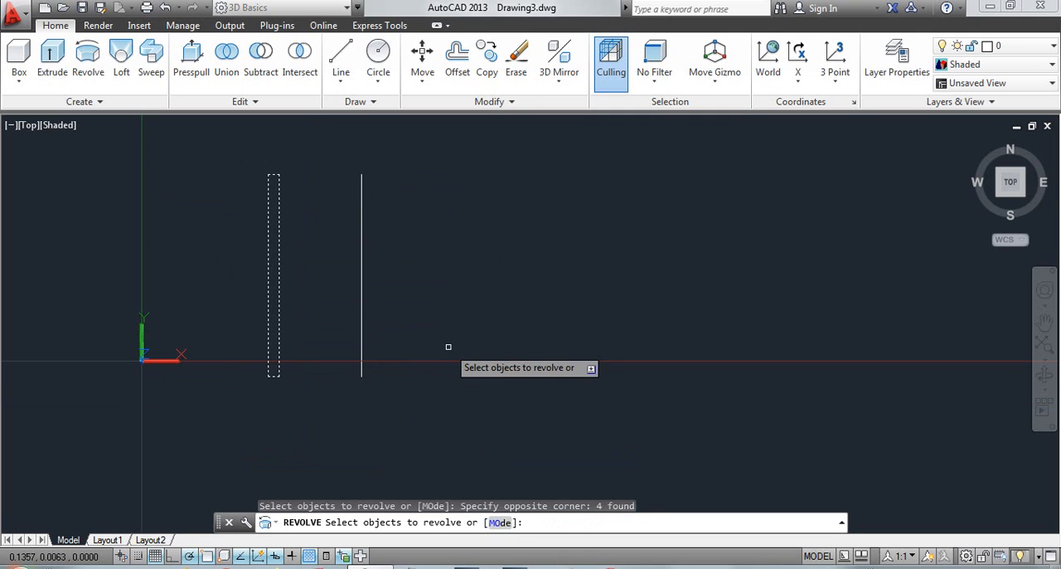
right_click(511, 261)
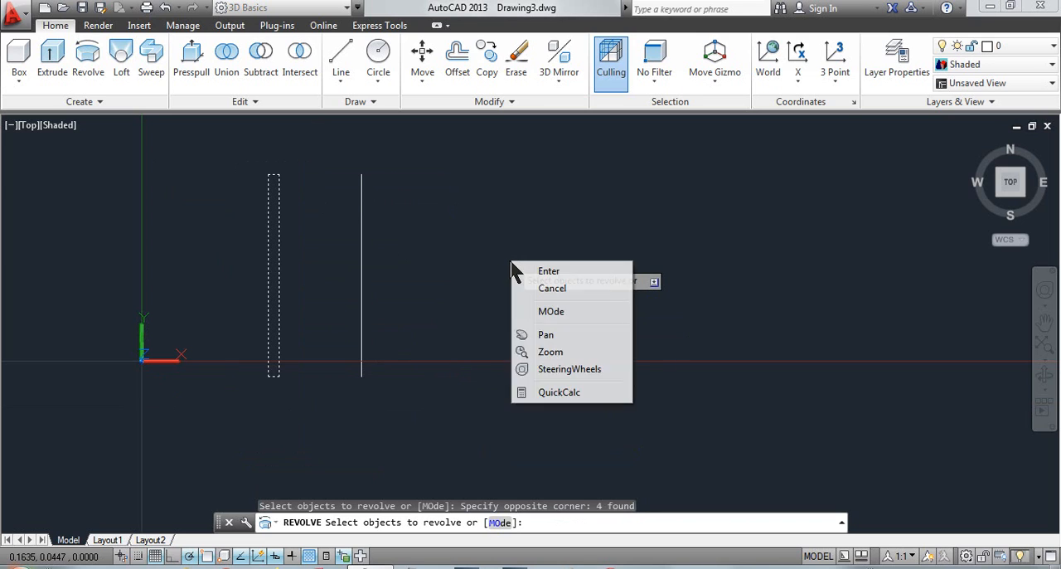
left_click(531, 267)
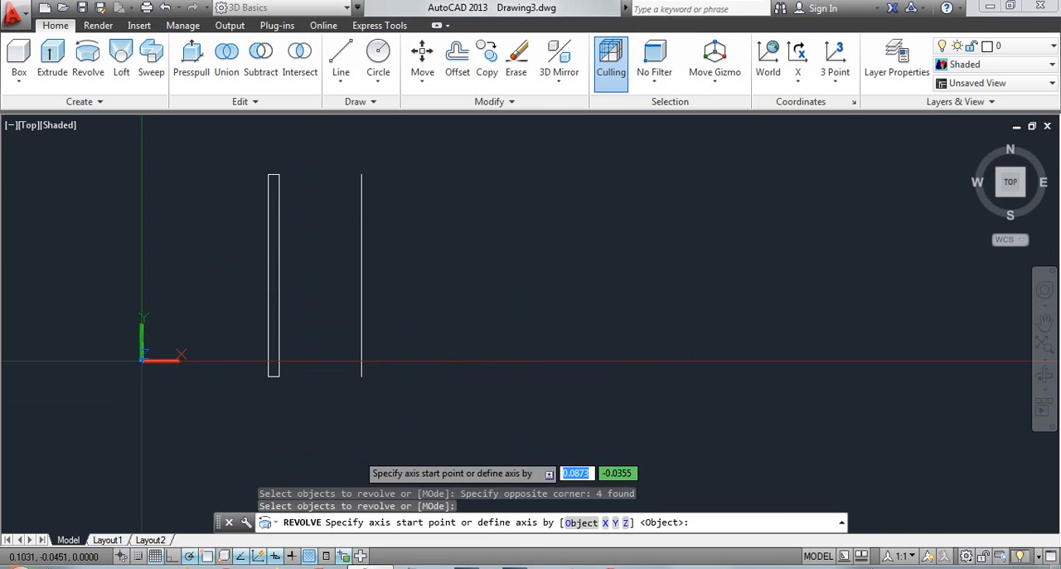
left_click(586, 522)
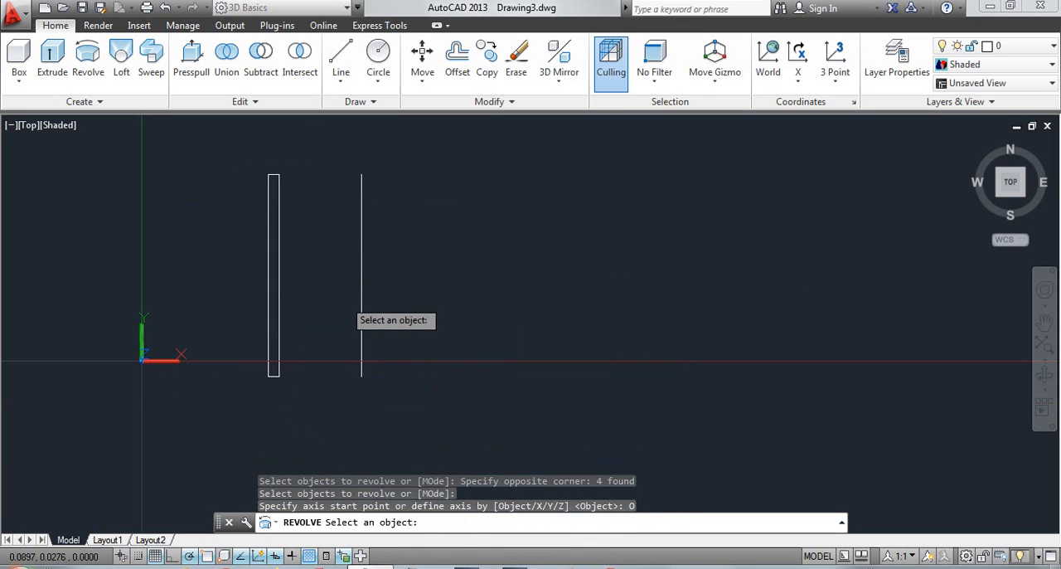
left_click(361, 284)
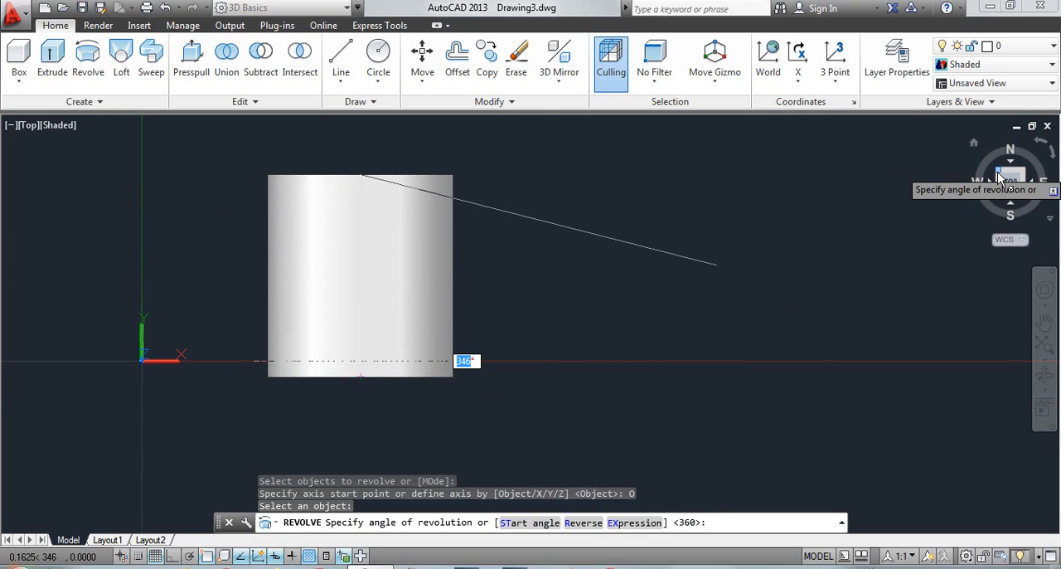
Complete the revolve in a tilted view with a start angle of 90 and an angle expression of 180, and undo it
left_click_drag(999, 178, 29, 268)
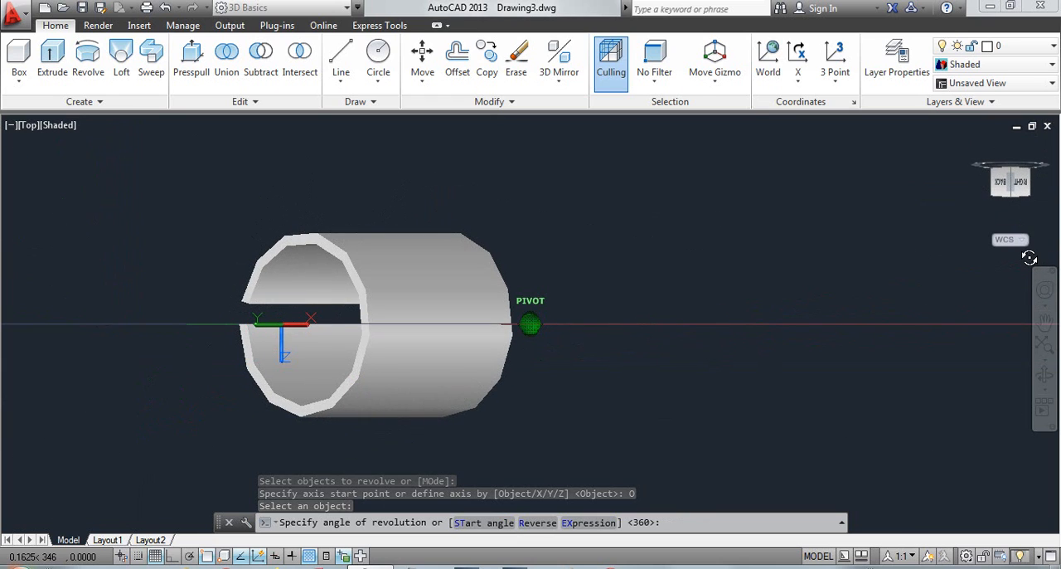
left_click_drag(1029, 258, 732, 232)
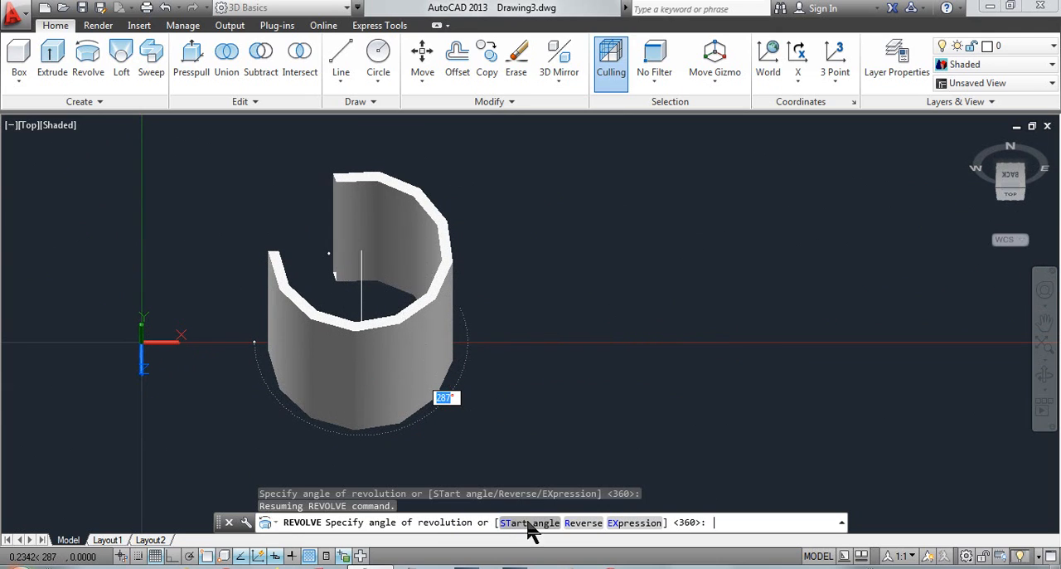
left_click(528, 524)
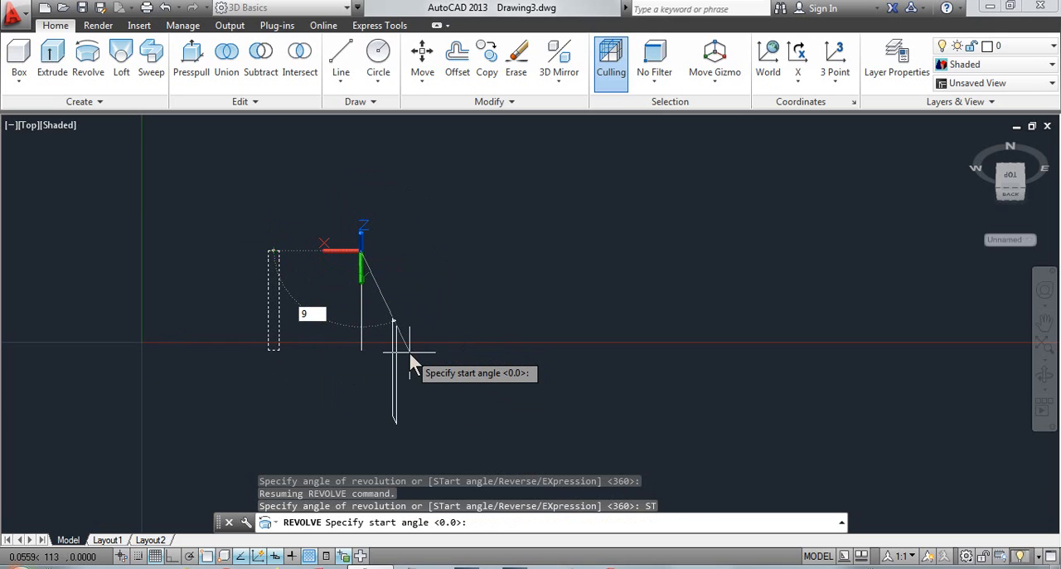
type("0")
key("Return")
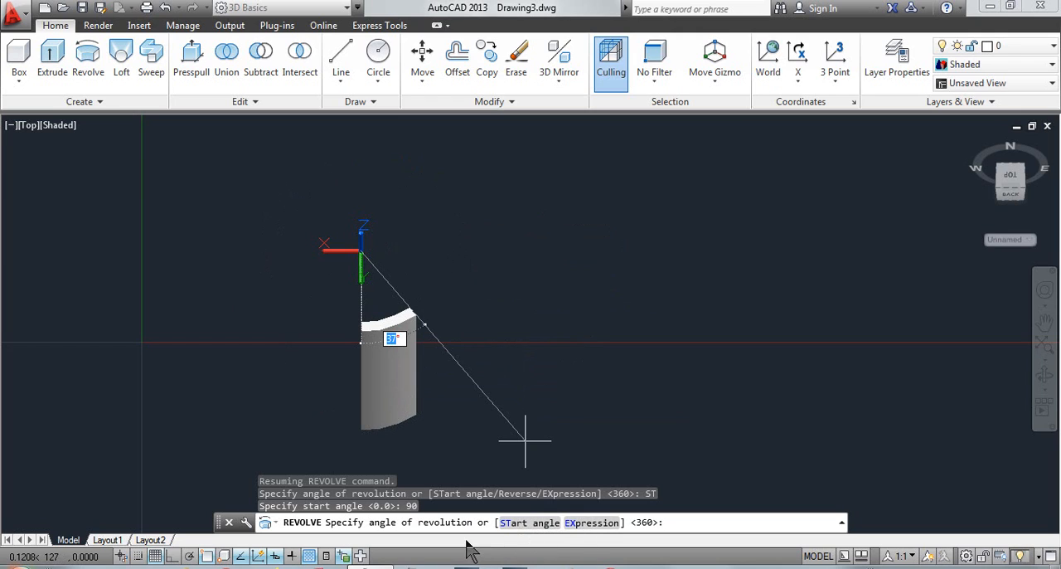
left_click(587, 523)
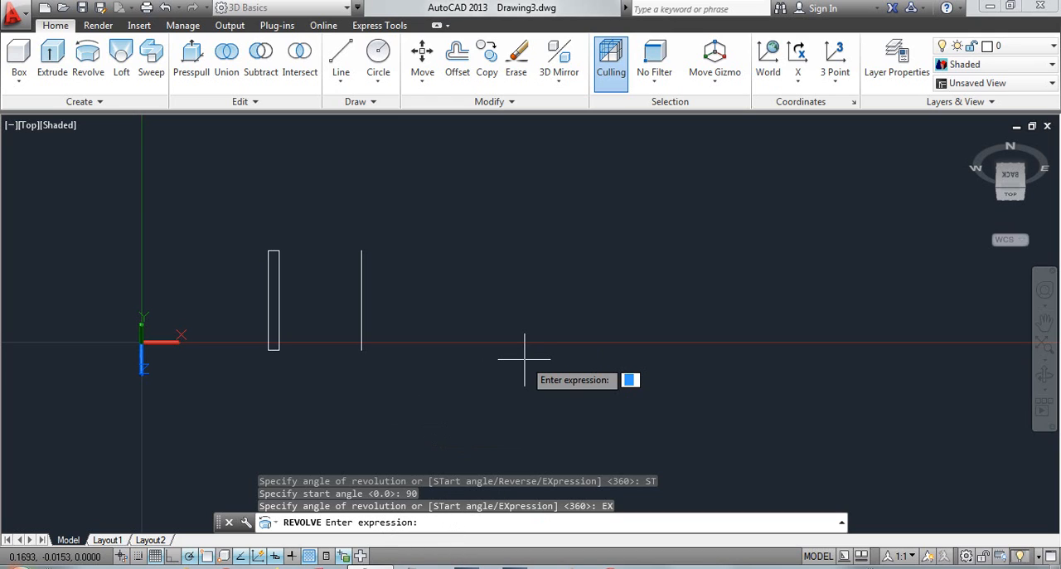
type("80")
key("Return")
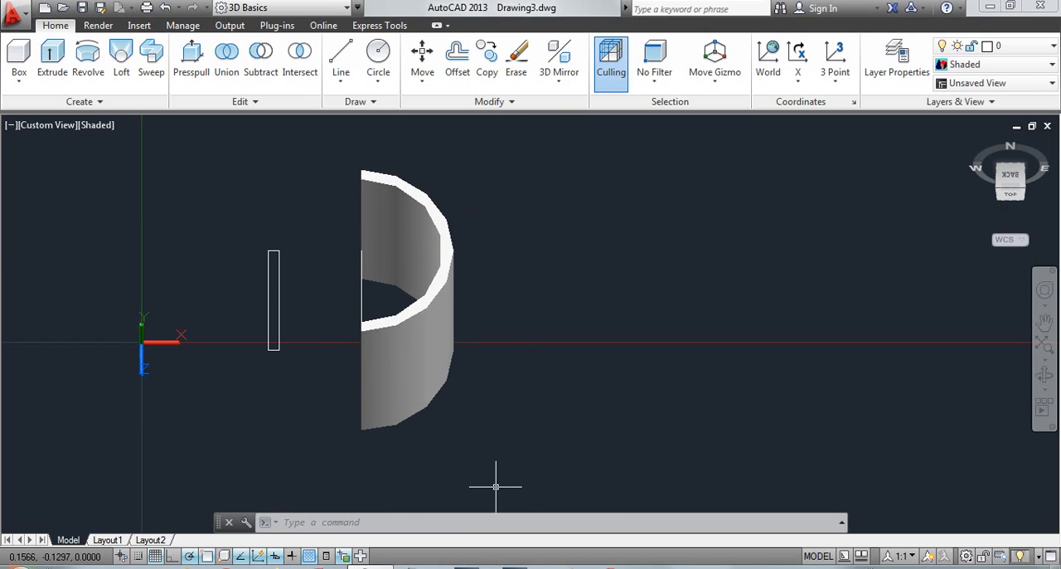
key("ctrl+z")
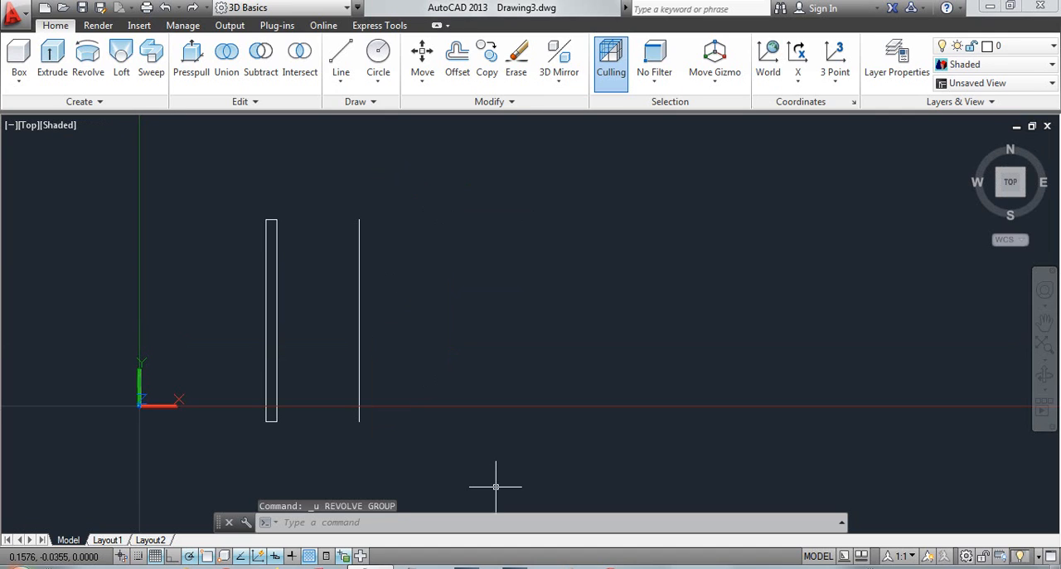
Revolve the narrow rectangle's four lines again, choosing the separate vertical line as the axis object
left_click(86, 66)
left_click(308, 194)
left_click(256, 431)
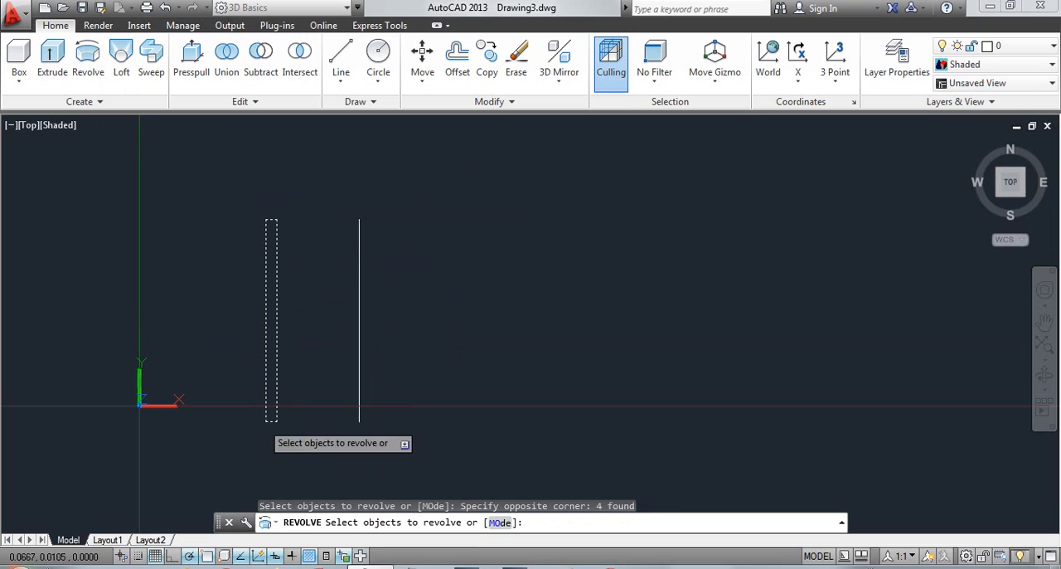
right_click(452, 290)
left_click(481, 301)
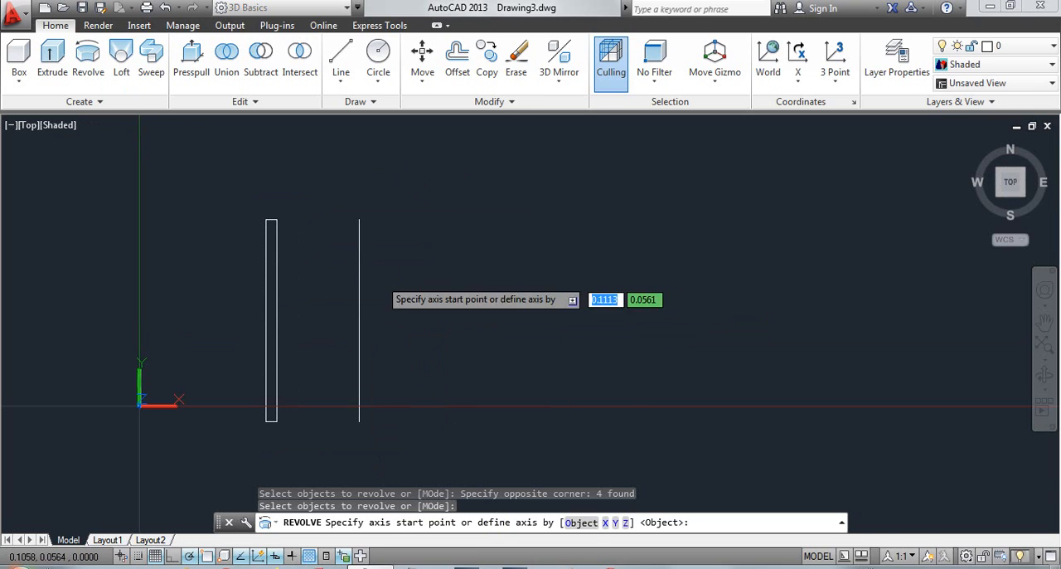
left_click(580, 522)
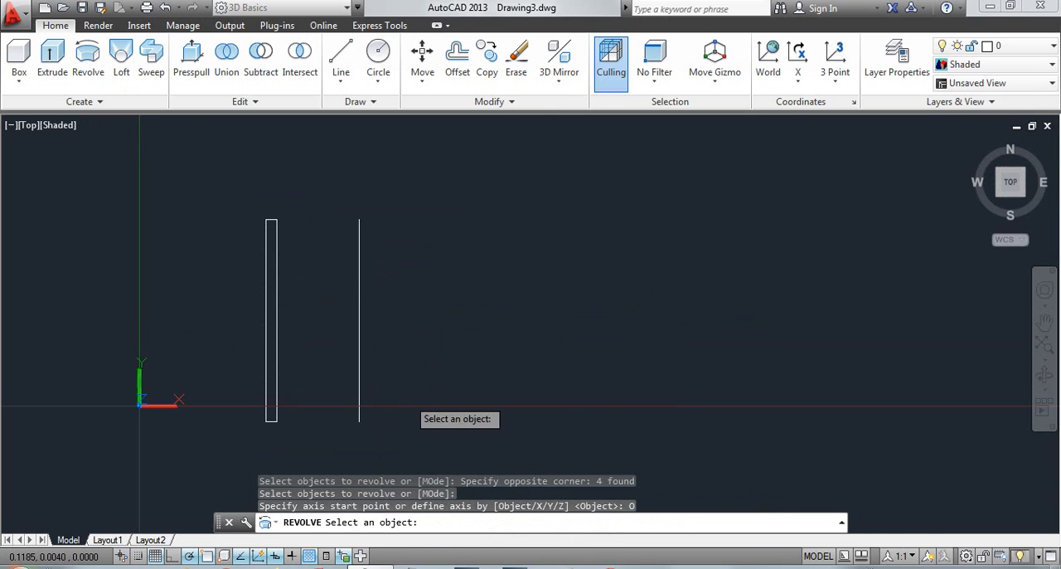
left_click(359, 367)
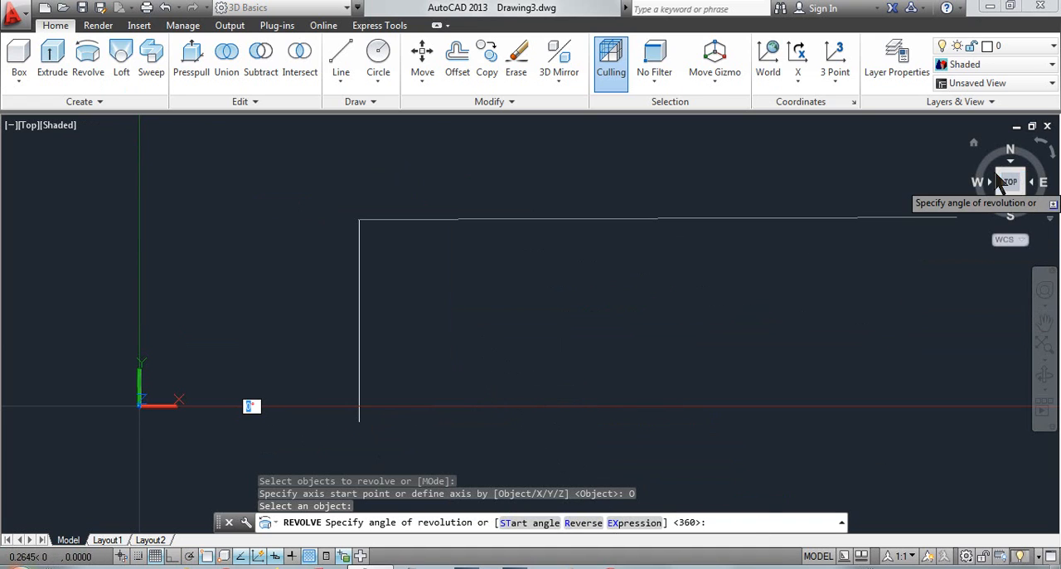
Tilt the view to show the ring and reverse the direction of revolution repeatedly with the Reverse option
left_click_drag(998, 172, 1000, 252)
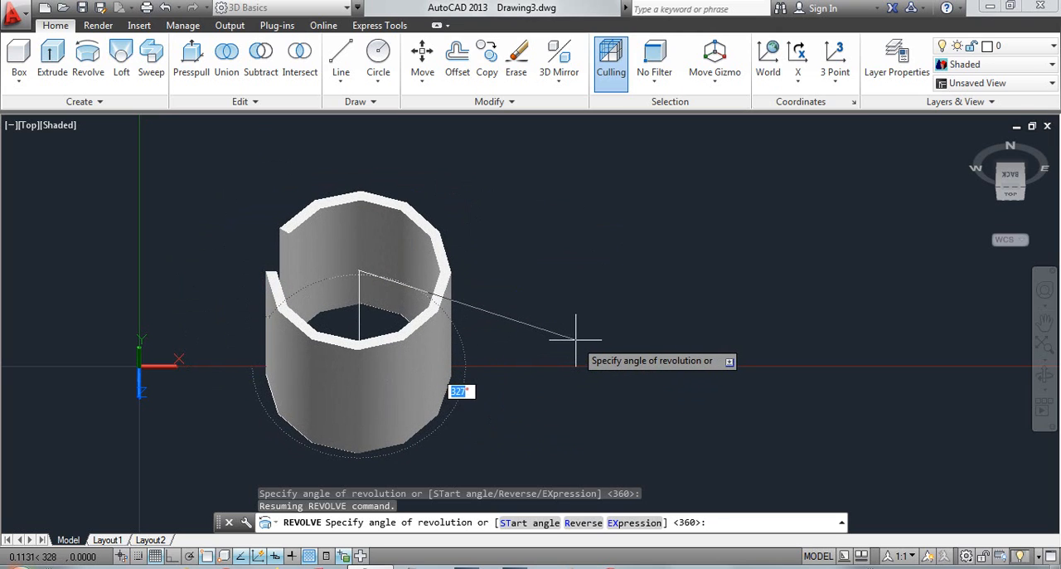
left_click(570, 525)
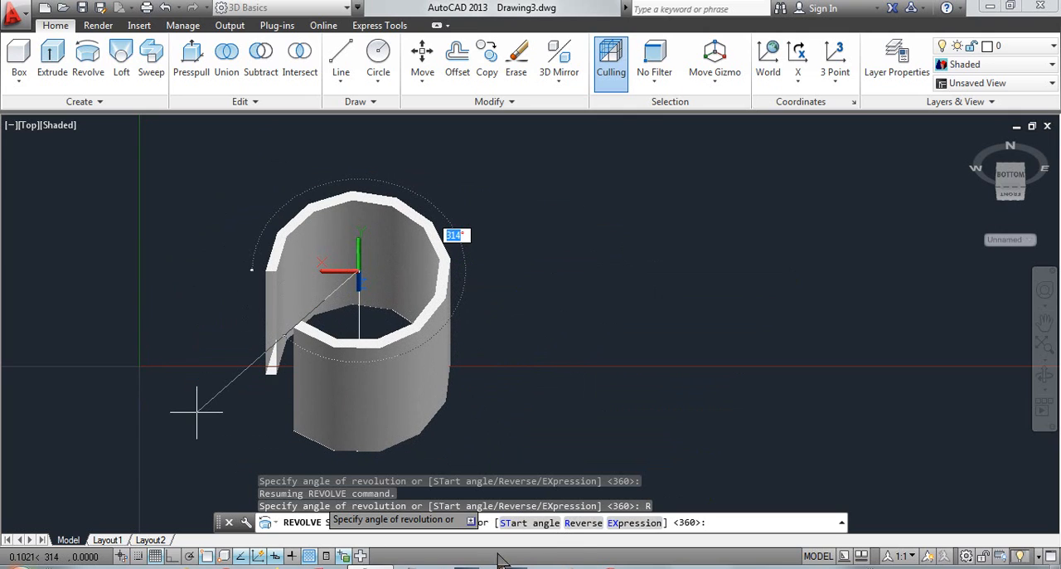
left_click(582, 524)
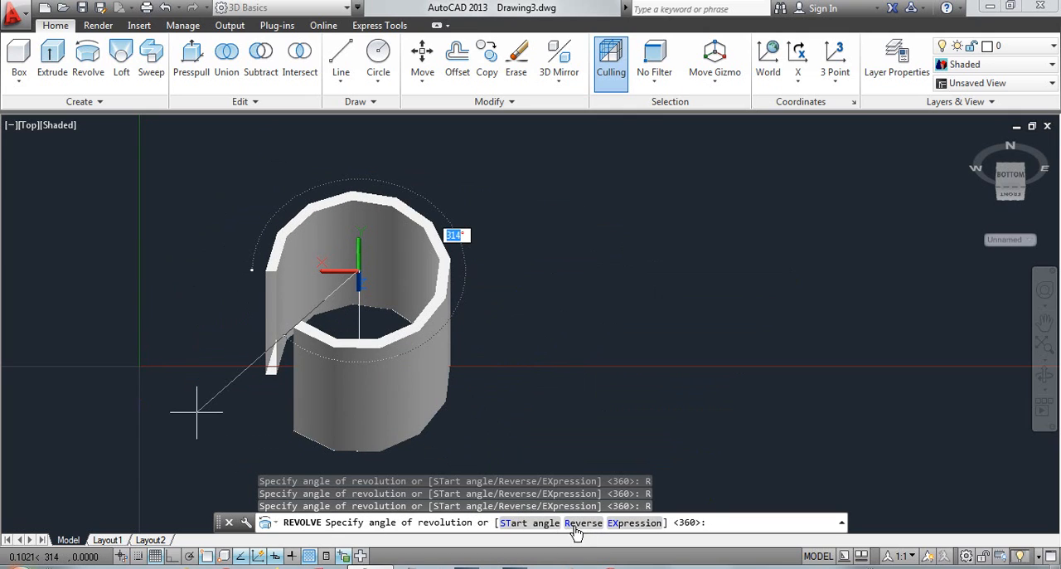